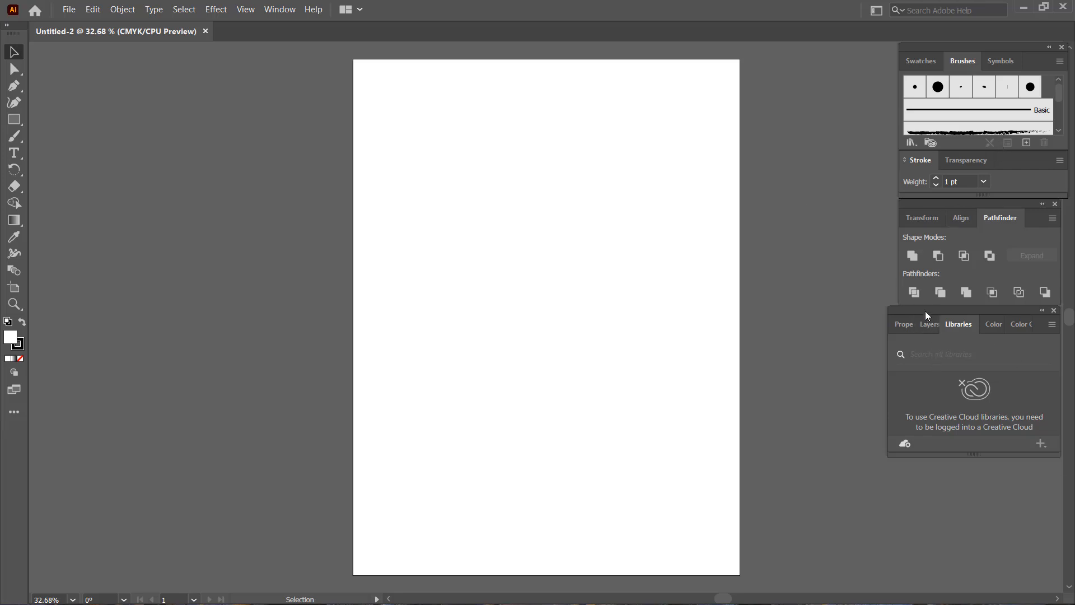
Show the document rulers and set their units to millimeters.
{"action": "mouse_move", "coordinate": [927, 312]}
{"action": "left_mouse_down"}
{"action": "mouse_move", "coordinate": [929, 337]}
{"action": "mouse_move", "coordinate": [892, 322]}
{"action": "mouse_move", "coordinate": [915, 344]}
{"action": "mouse_move", "coordinate": [929, 314]}
{"action": "left_mouse_up"}
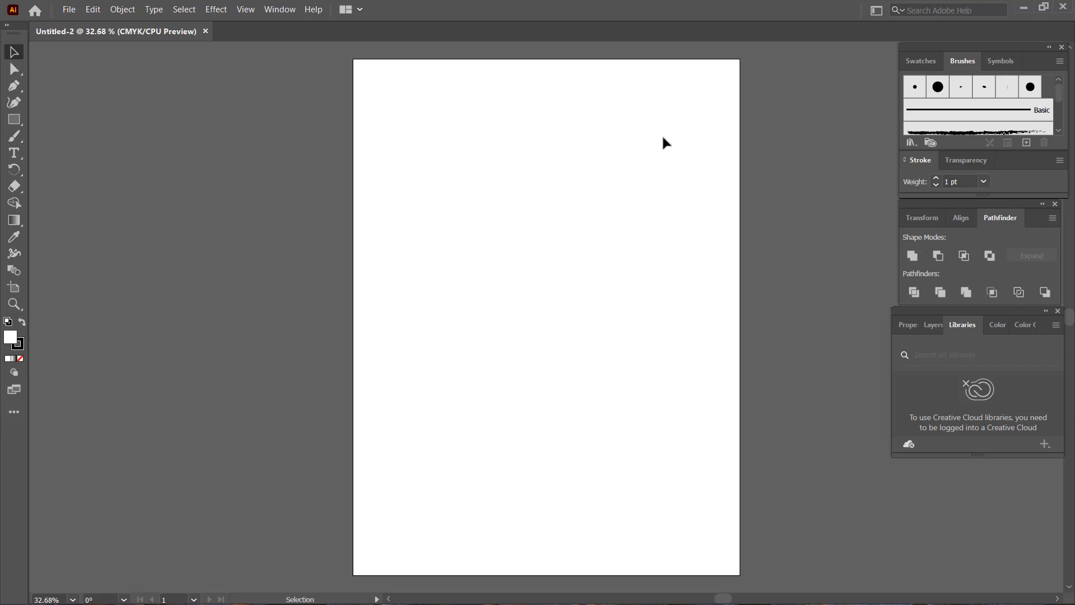
{"action": "key", "text": "a"}
{"action": "key", "text": "ctrl+r"}
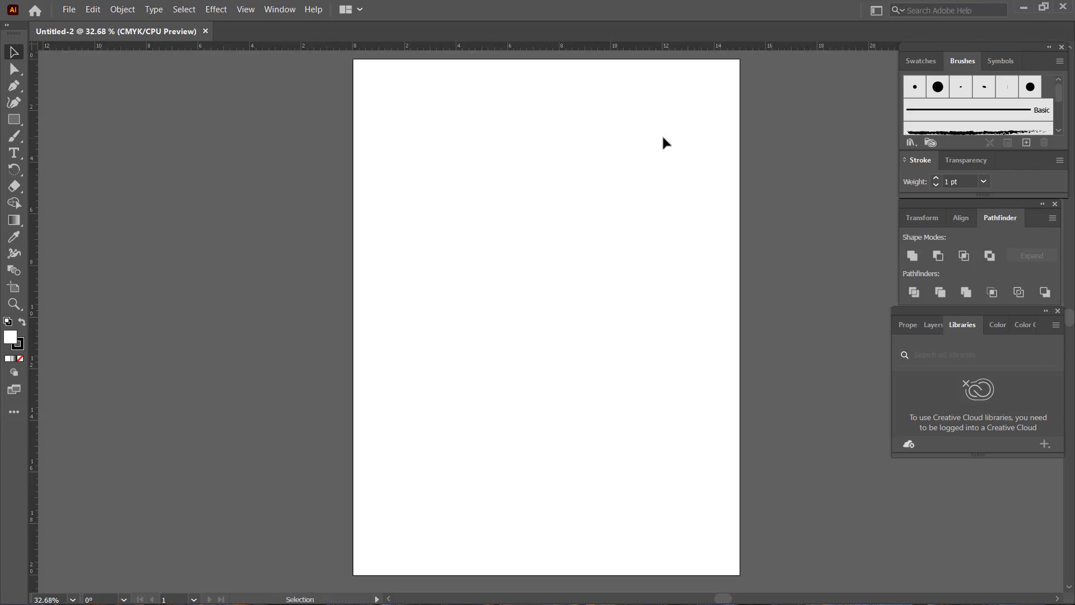
{"action": "right_click", "coordinate": [343, 45]}
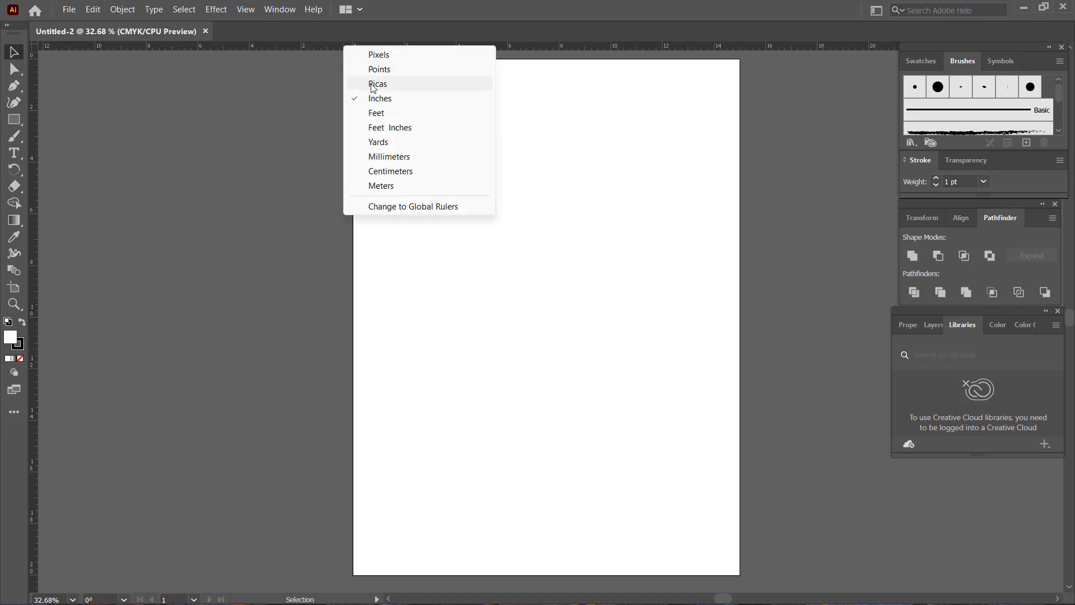
{"action": "left_click", "coordinate": [397, 159]}
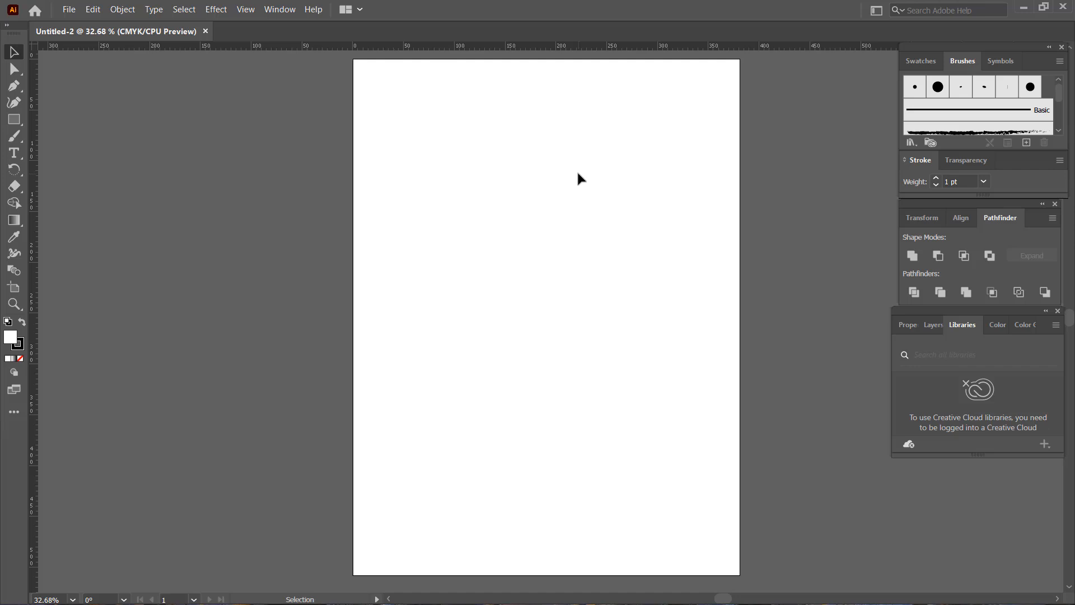
Create a rectangle 2 mm wide and 500 mm high on the artboard.
{"action": "left_click", "coordinate": [15, 120]}
{"action": "left_click", "coordinate": [428, 202]}
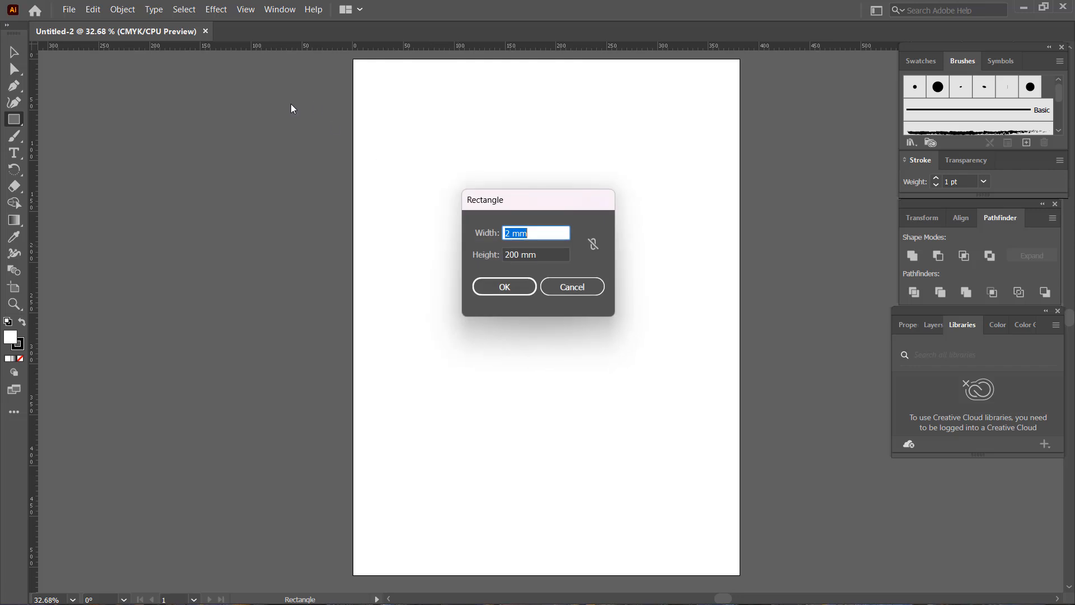
{"action": "left_click", "coordinate": [512, 235]}
{"action": "left_click_drag", "start_coordinate": [512, 235], "coordinate": [503, 241]}
{"action": "type", "text": "2"}
{"action": "left_click_drag", "start_coordinate": [522, 255], "coordinate": [503, 250]}
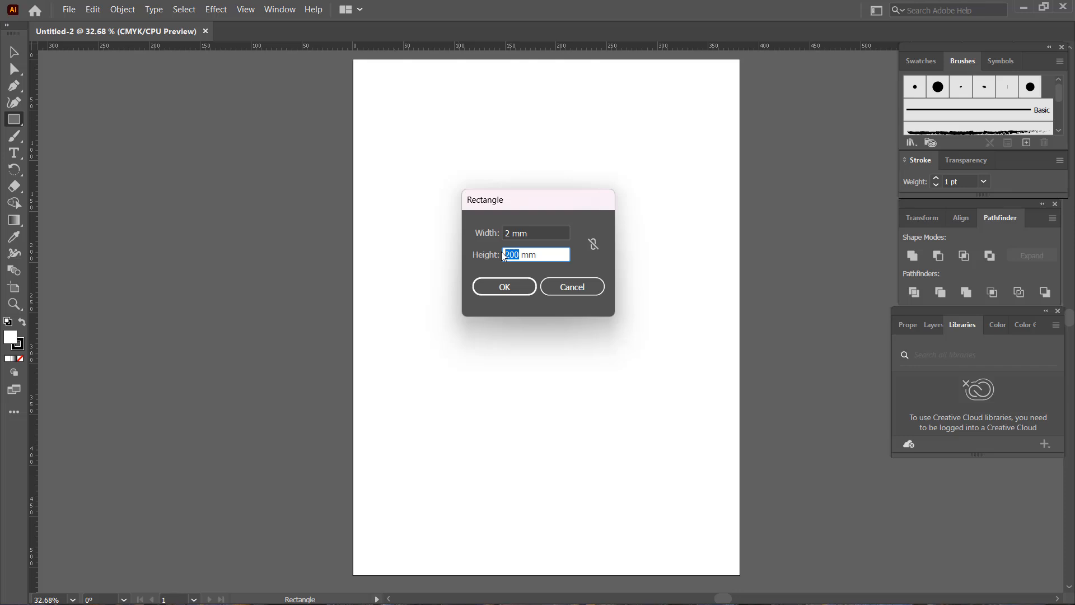
{"action": "type", "text": "500"}
{"action": "left_click", "coordinate": [505, 287]}
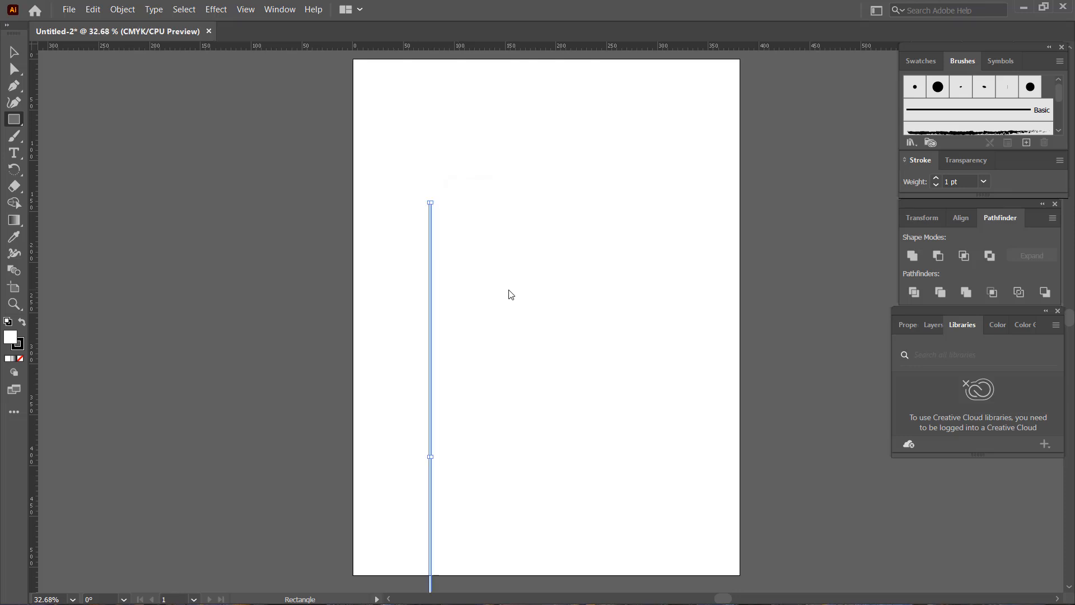
Move the tall thin rectangle near the artboard's left edge so its full height fits within the page.
{"action": "key", "text": "v"}
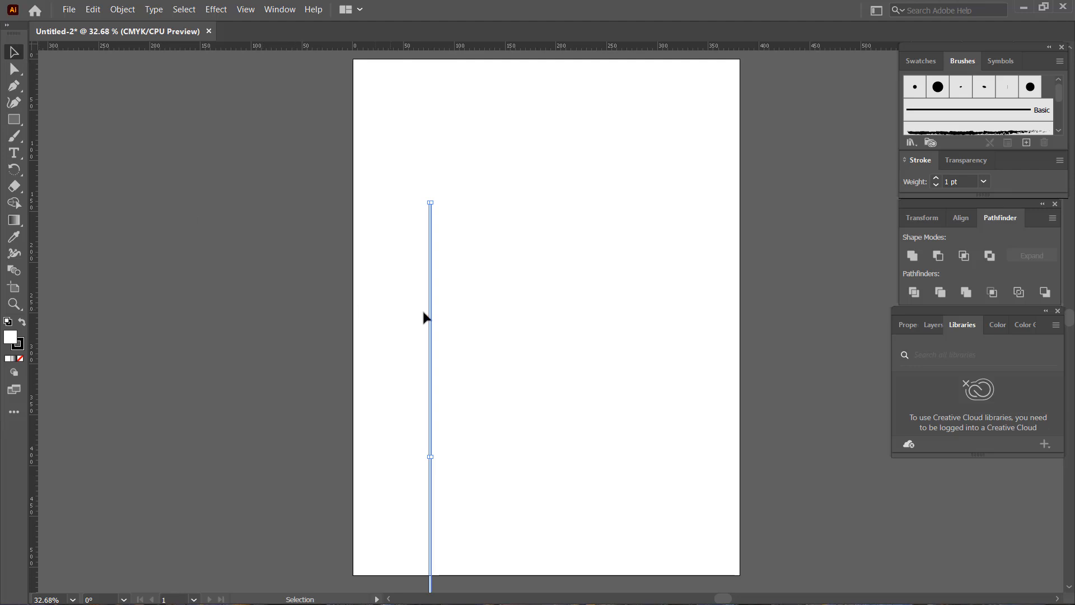
{"action": "left_click_drag", "start_coordinate": [431, 317], "coordinate": [397, 169]}
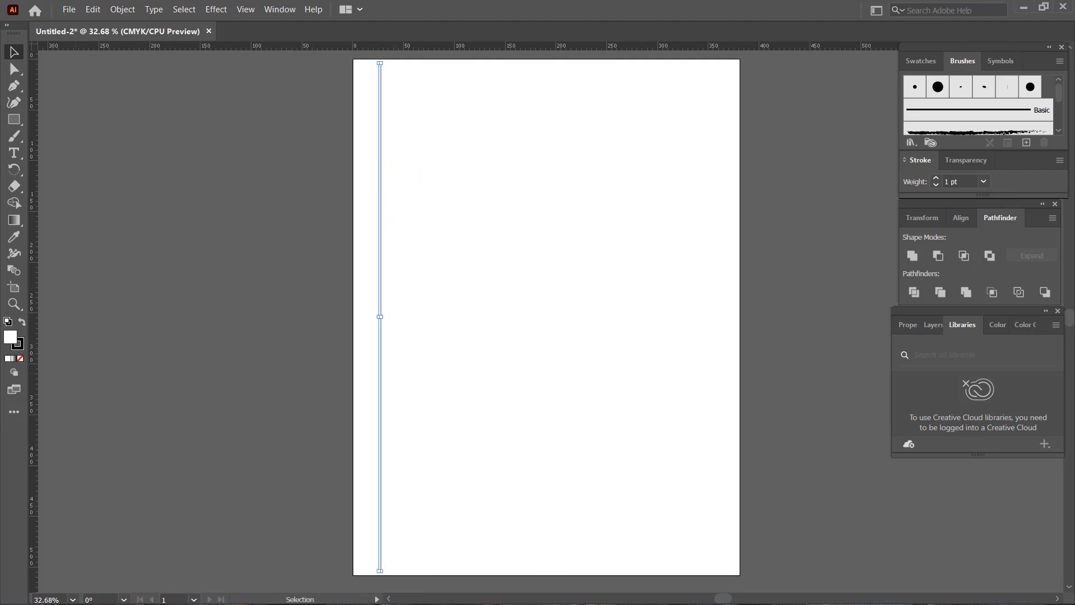
{"action": "left_click", "coordinate": [424, 315]}
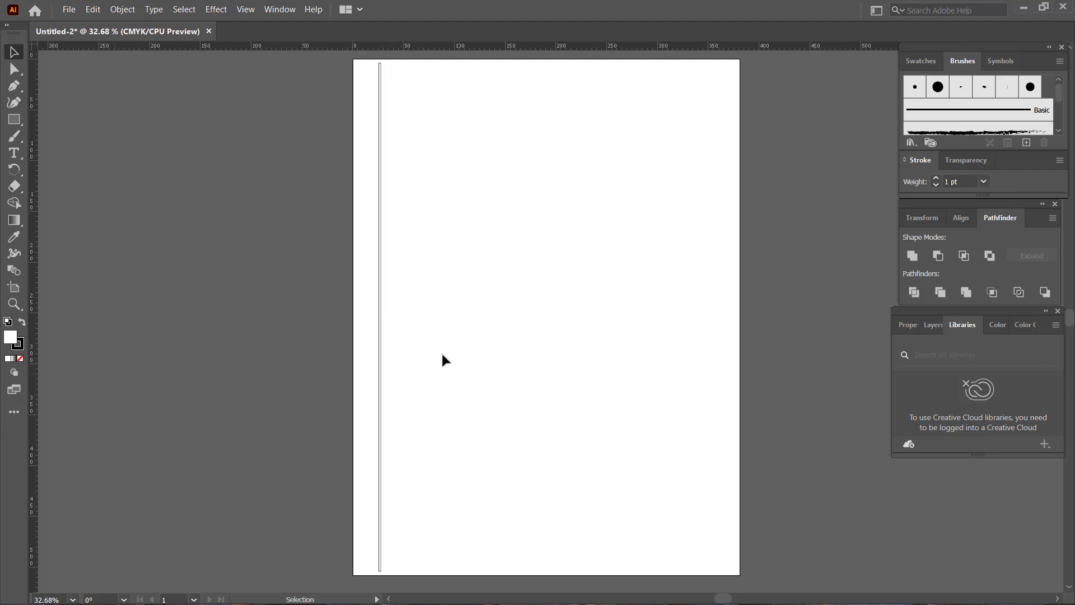
Remove the thin rectangle's stroke and fill it with black (000000).
{"action": "left_click", "coordinate": [382, 300]}
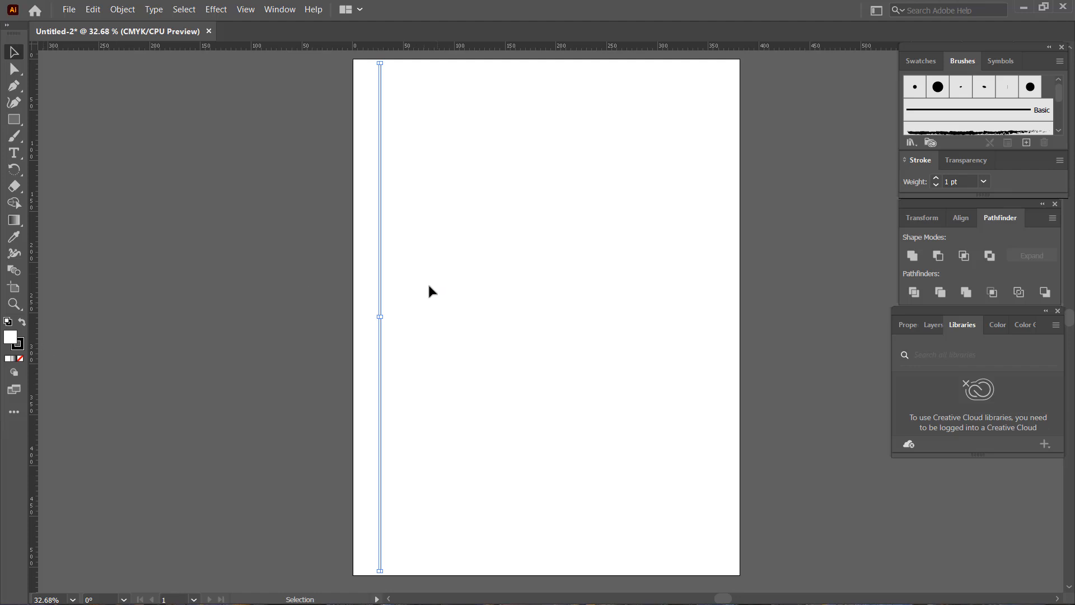
{"action": "left_click", "coordinate": [24, 345]}
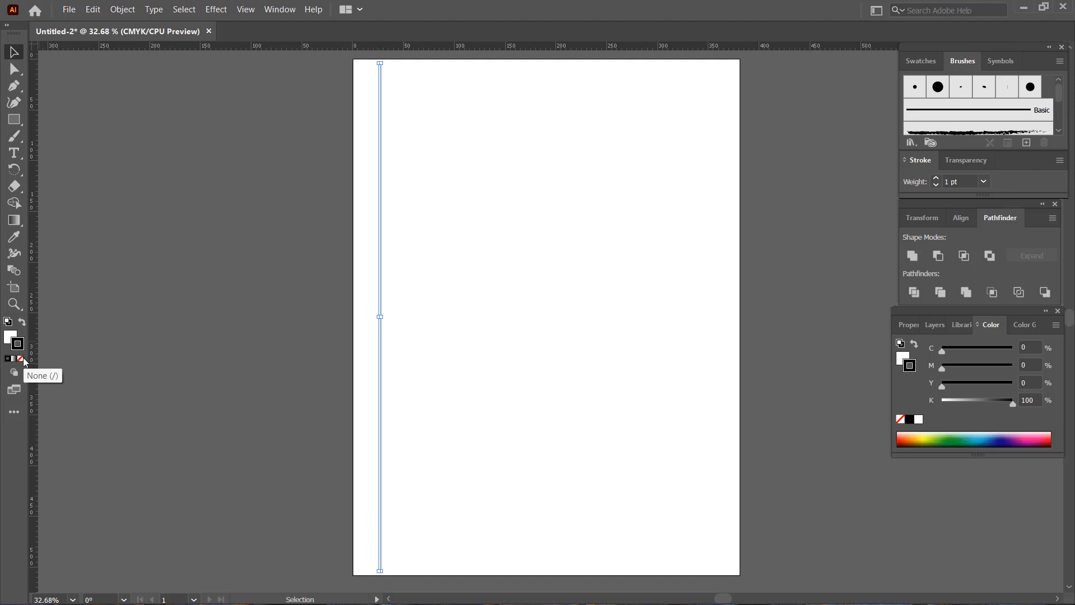
{"action": "left_click", "coordinate": [21, 359]}
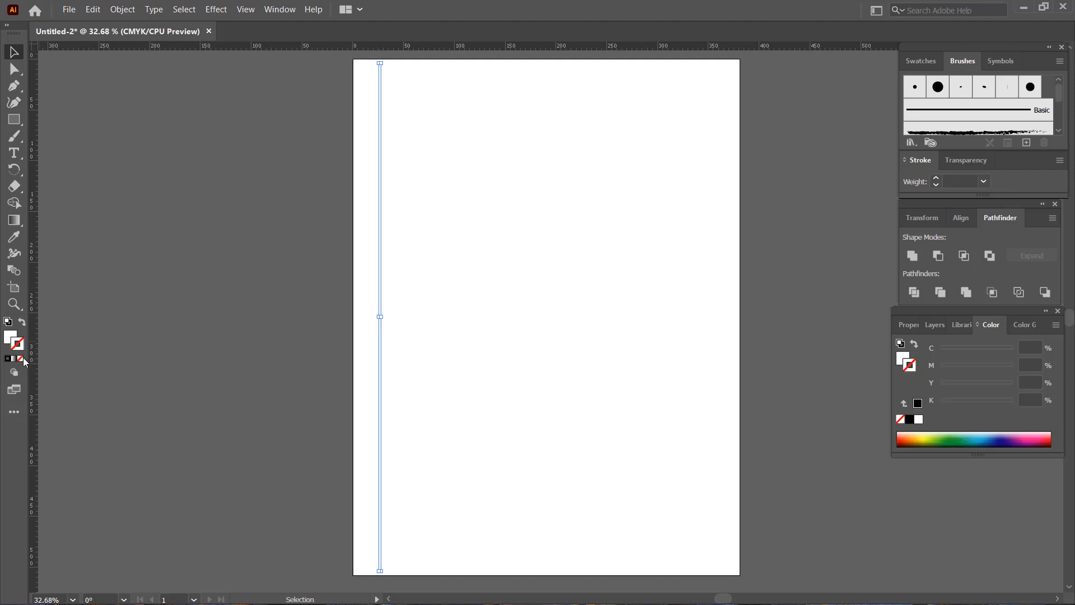
{"action": "left_click", "coordinate": [12, 339]}
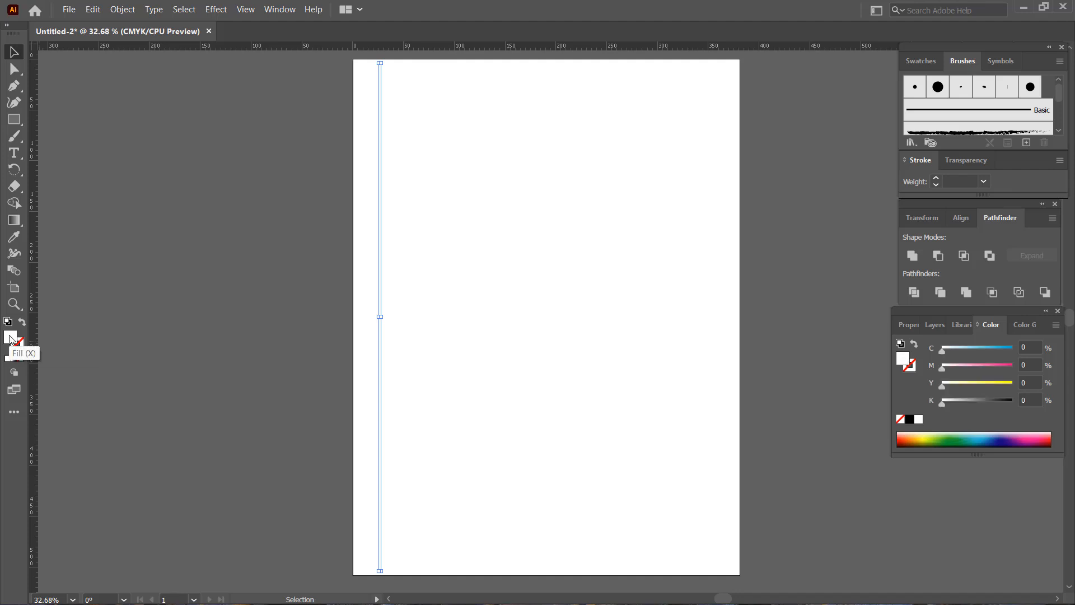
{"action": "double_click", "coordinate": [11, 339]}
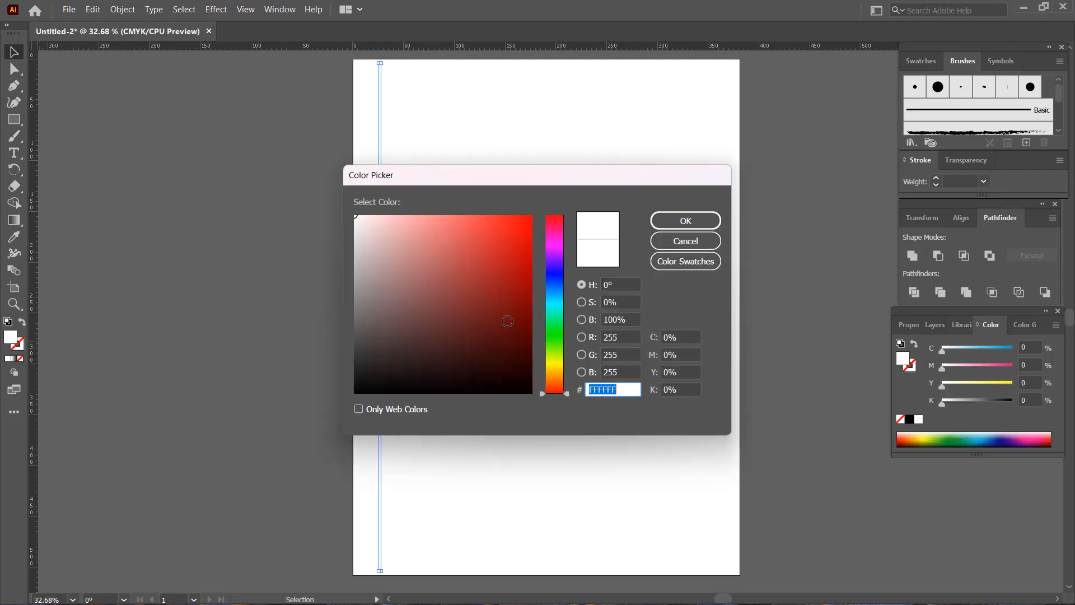
{"action": "left_click_drag", "start_coordinate": [507, 321], "coordinate": [354, 400]}
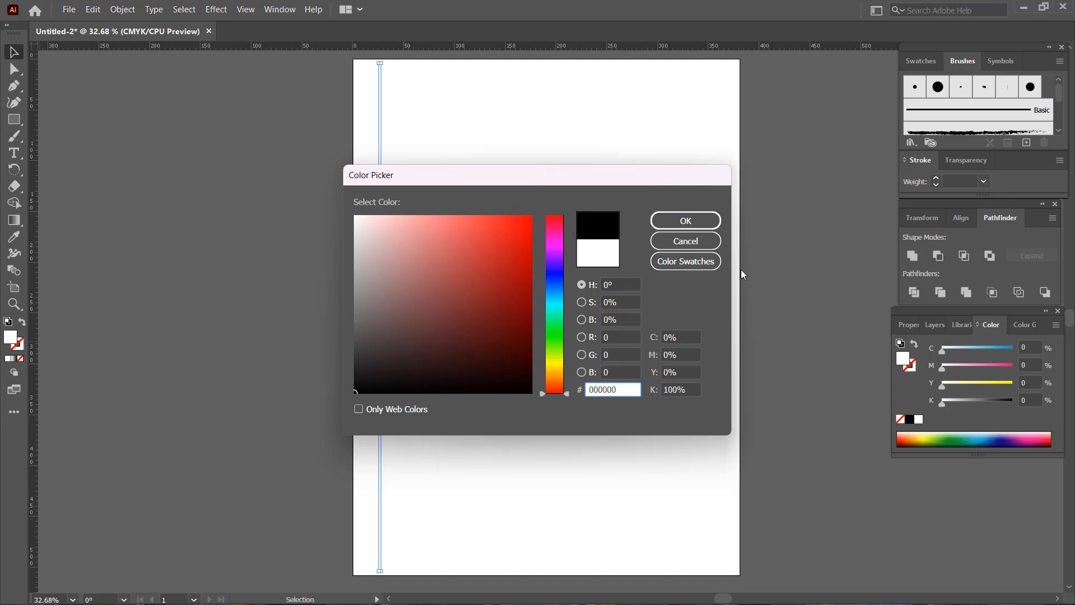
{"action": "left_click", "coordinate": [685, 221]}
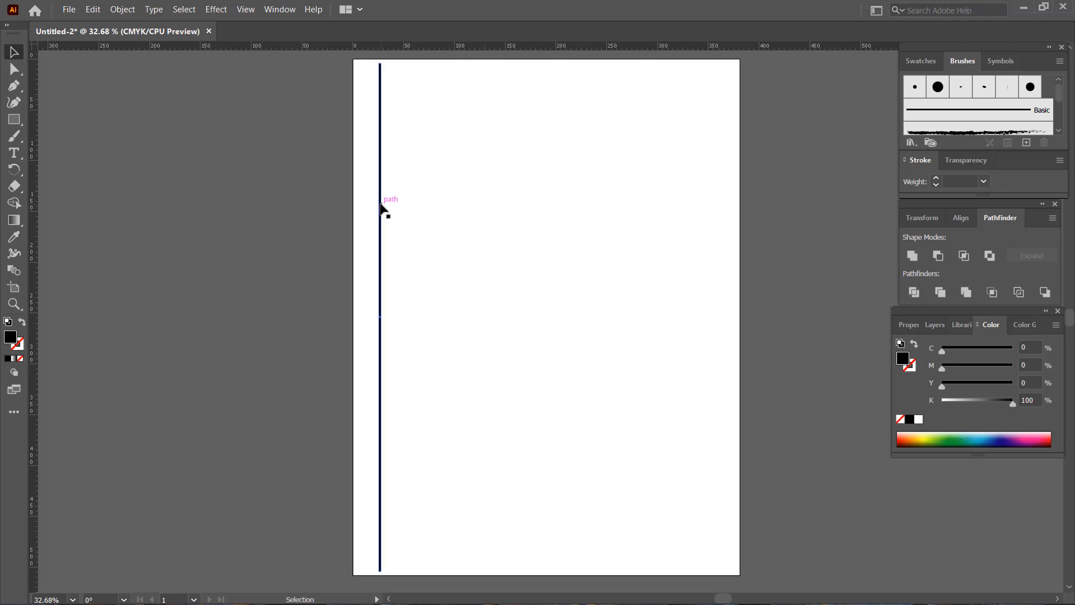
Display the black bar's transform properties and create a second rectangle 3 mm wide and 500 mm high.
{"action": "left_click", "coordinate": [382, 249]}
{"action": "left_click", "coordinate": [918, 221]}
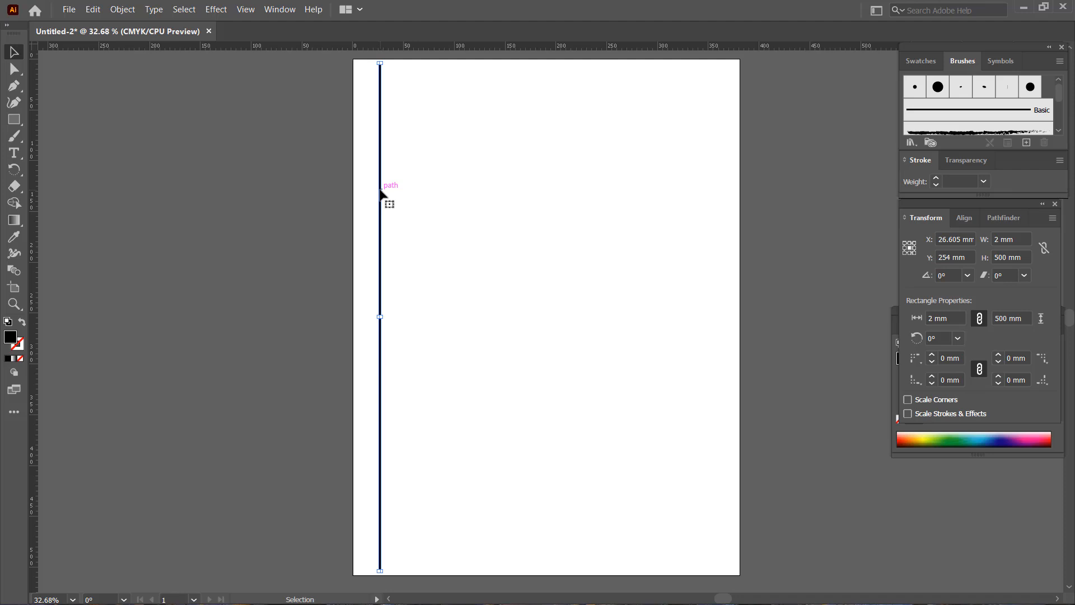
{"action": "left_click", "coordinate": [21, 123]}
{"action": "left_click", "coordinate": [449, 189]}
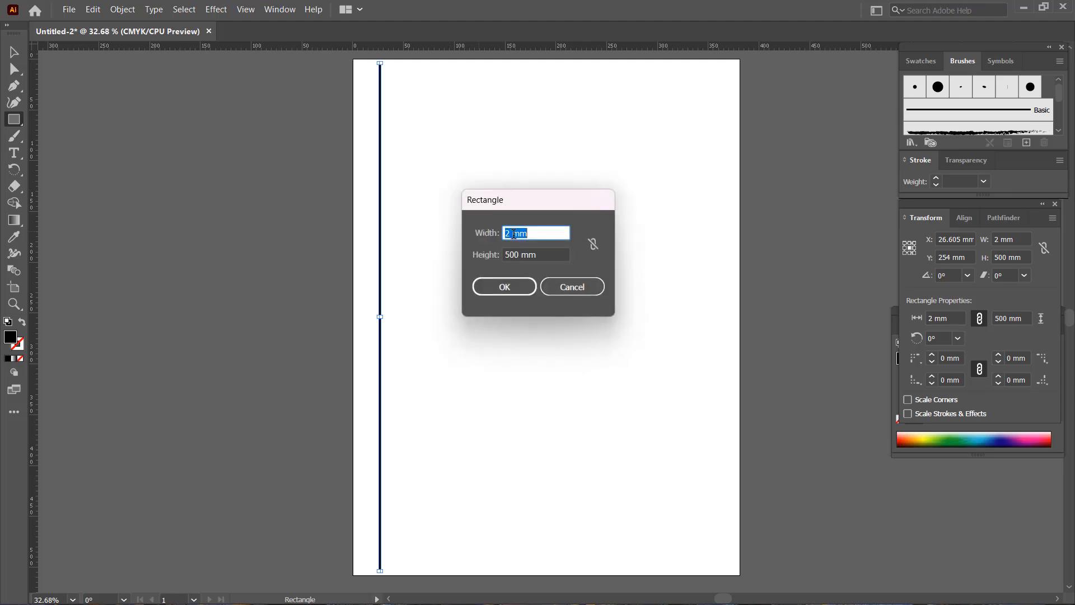
{"action": "left_click_drag", "start_coordinate": [513, 234], "coordinate": [498, 230]}
{"action": "type", "text": "3"}
{"action": "left_click", "coordinate": [512, 286]}
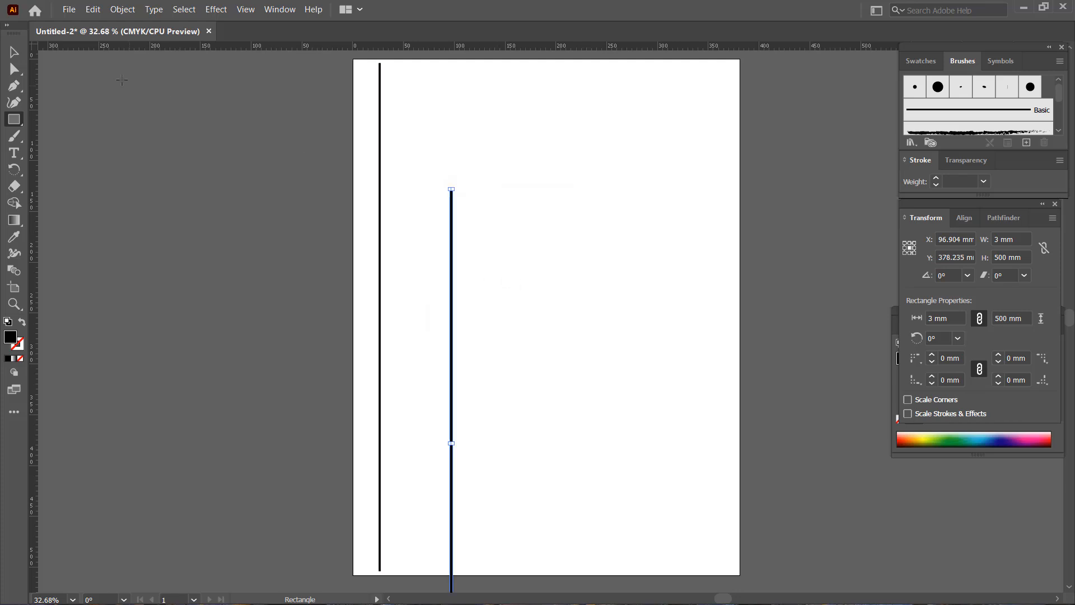
Move the 3 mm rectangle close to the right side of the black bar, with their upper ends nearly level.
{"action": "key", "text": "v"}
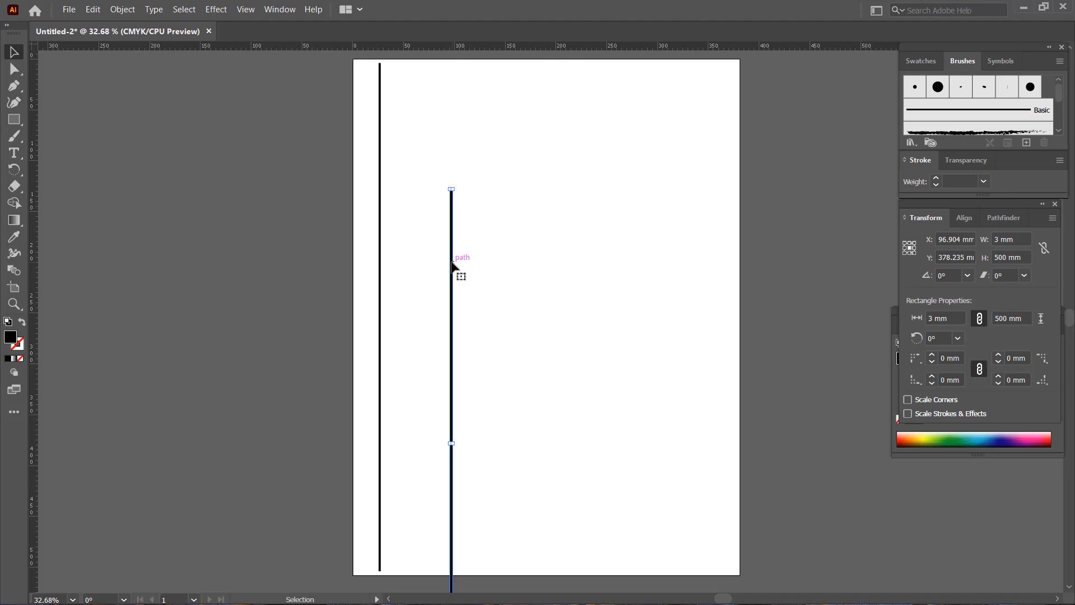
{"action": "left_click_drag", "start_coordinate": [451, 263], "coordinate": [406, 143]}
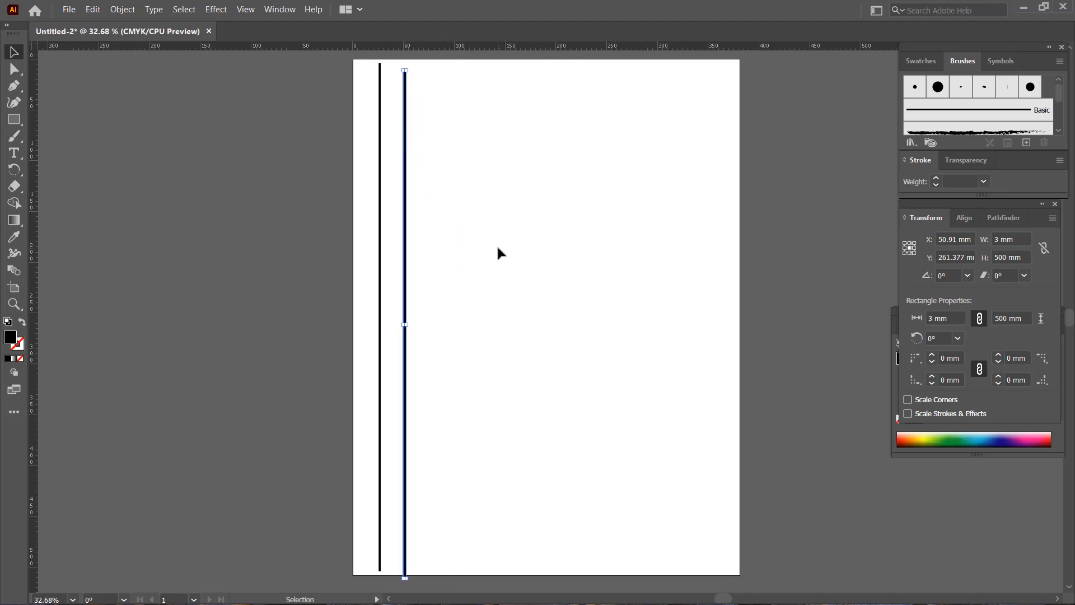
{"action": "key", "text": "ctrl+equal"}
{"action": "key", "text": "ctrl+equal"}
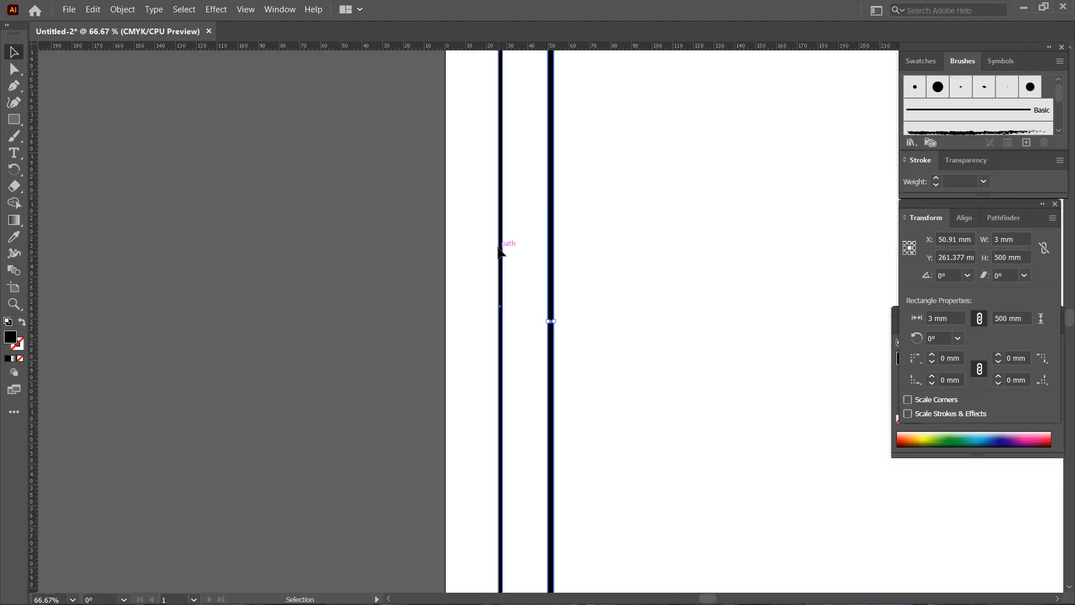
{"action": "key", "text": "space"}
{"action": "left_click_drag", "start_coordinate": [614, 139], "coordinate": [520, 341]}
{"action": "left_click_drag", "start_coordinate": [533, 196], "coordinate": [536, 271]}
{"action": "left_click_drag", "start_coordinate": [535, 187], "coordinate": [541, 234]}
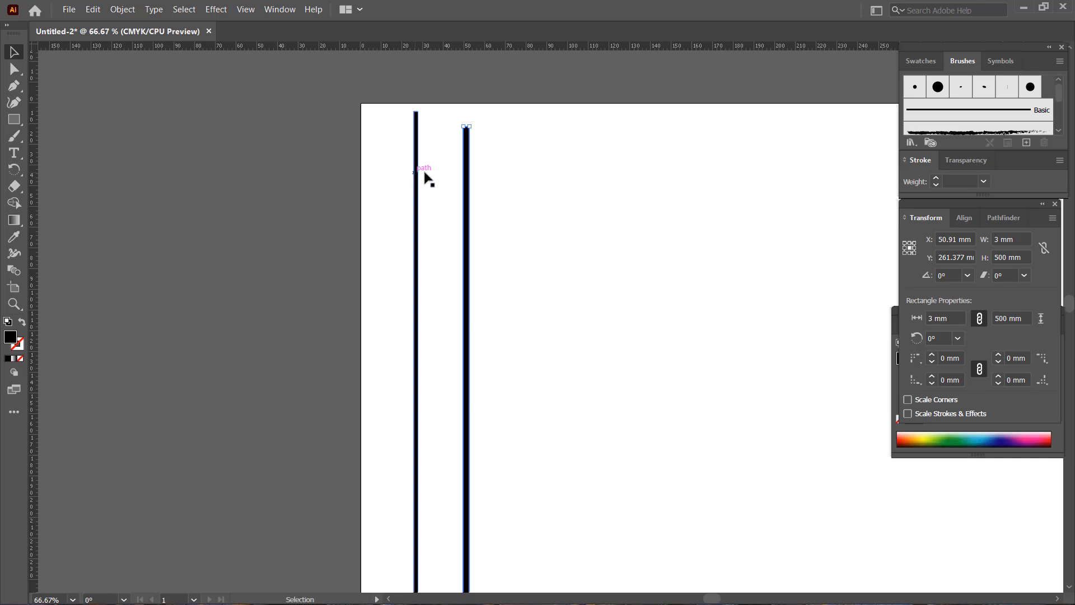
{"action": "left_click_drag", "start_coordinate": [469, 161], "coordinate": [450, 151]}
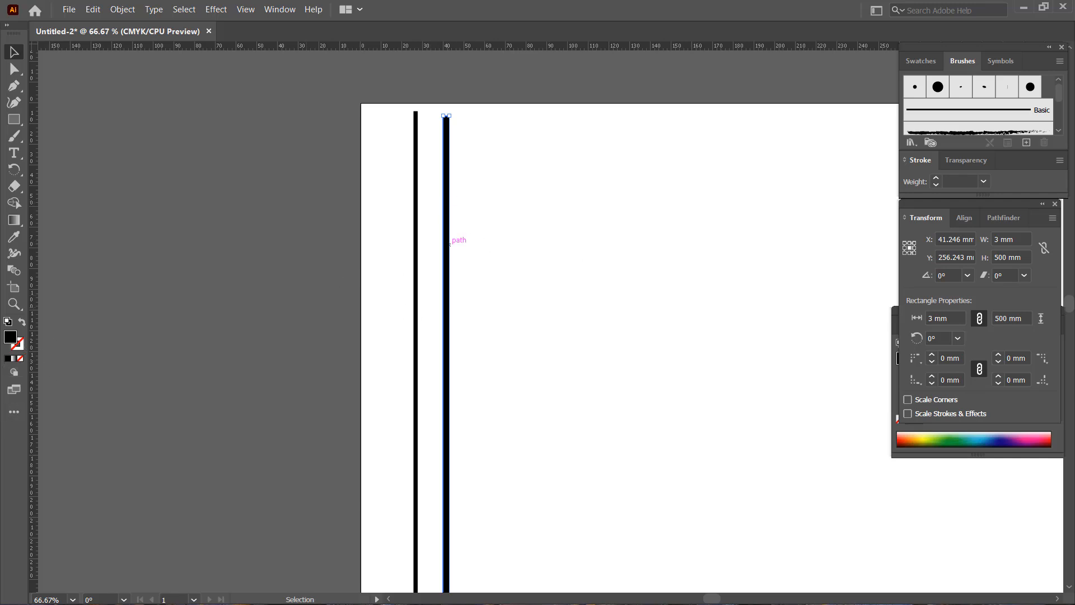
Remove the fill from the 3 mm rectangle so it serves as an invisible spacer, and reselect it.
{"action": "left_click", "coordinate": [25, 362]}
{"action": "left_click", "coordinate": [550, 268]}
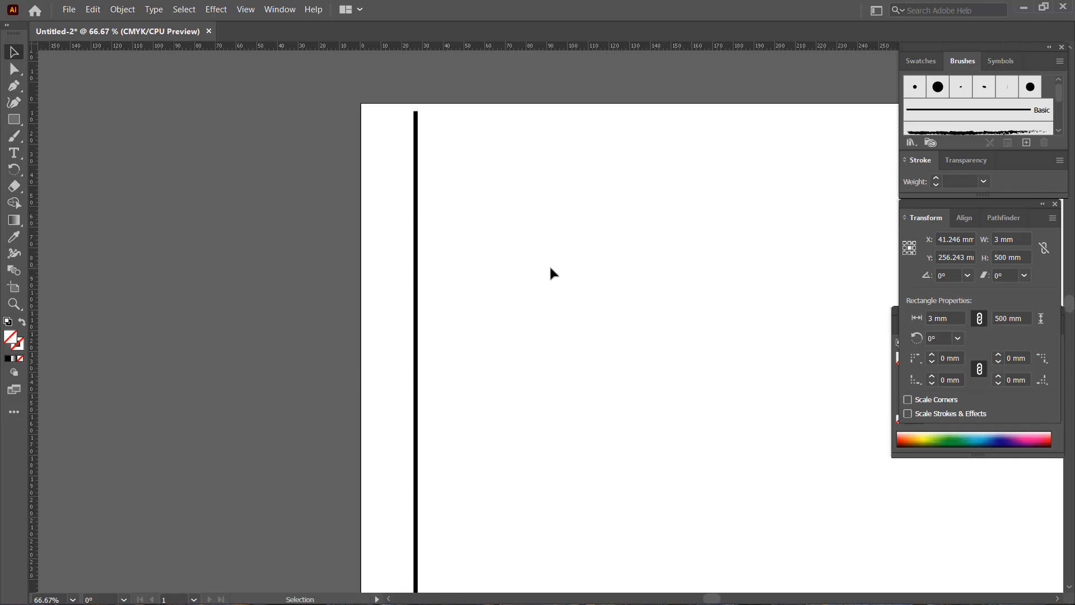
{"action": "left_click", "coordinate": [447, 249]}
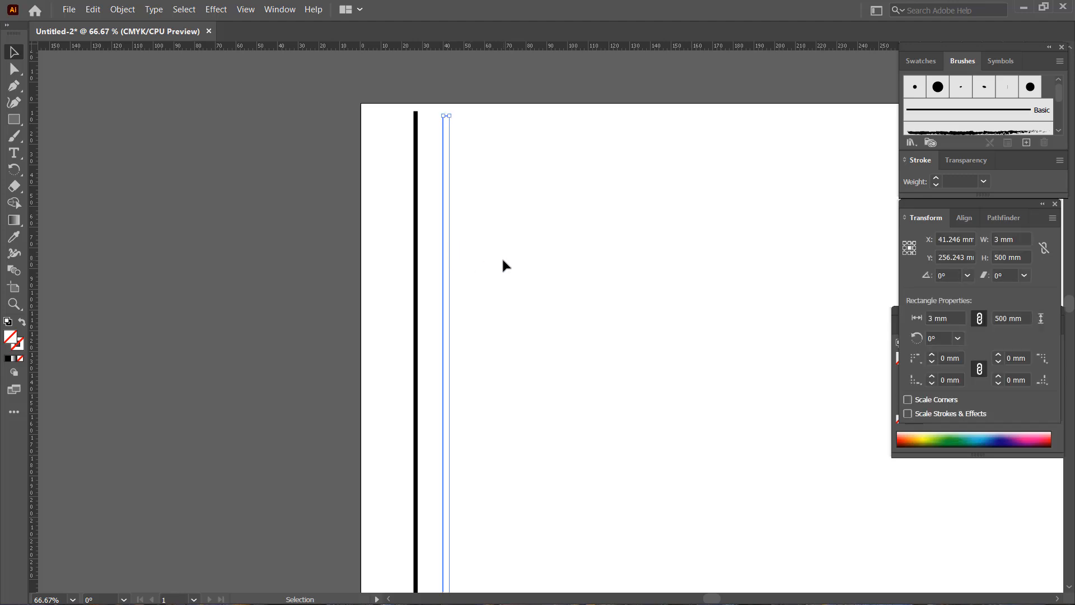
{"action": "left_click", "coordinate": [345, 278]}
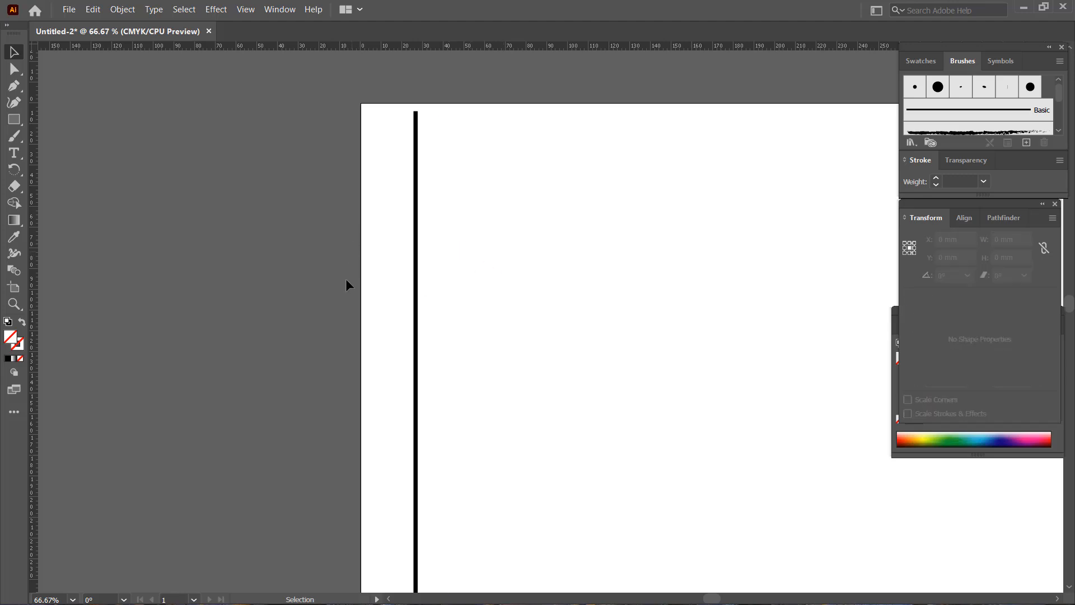
{"action": "left_click", "coordinate": [452, 291]}
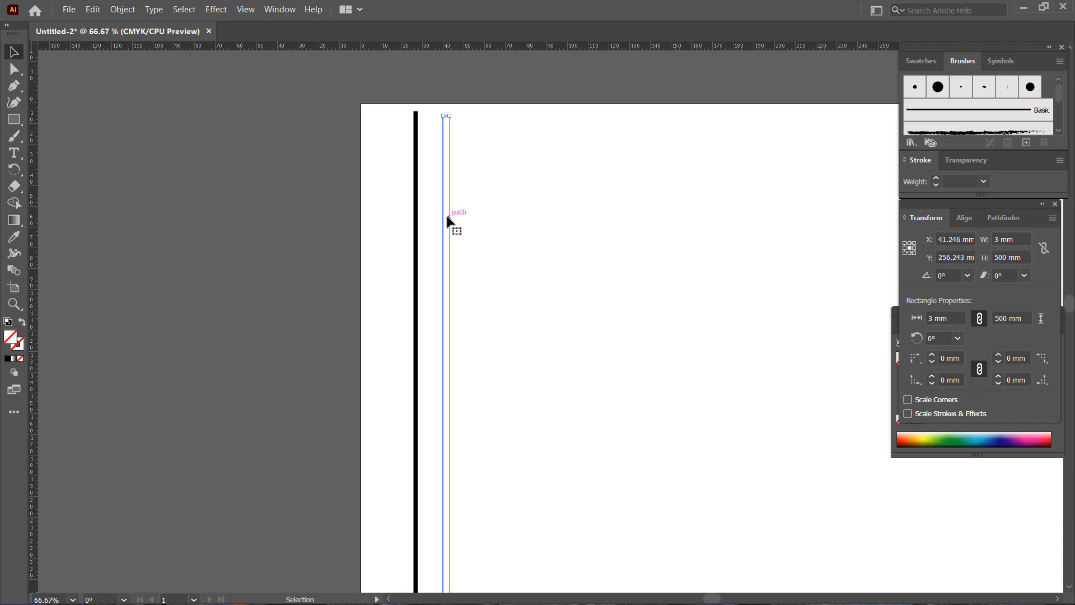
Snap the unfilled 3 mm rectangle against the black bar's right edge, aligning their top corners.
{"action": "left_click_drag", "start_coordinate": [447, 216], "coordinate": [422, 212]}
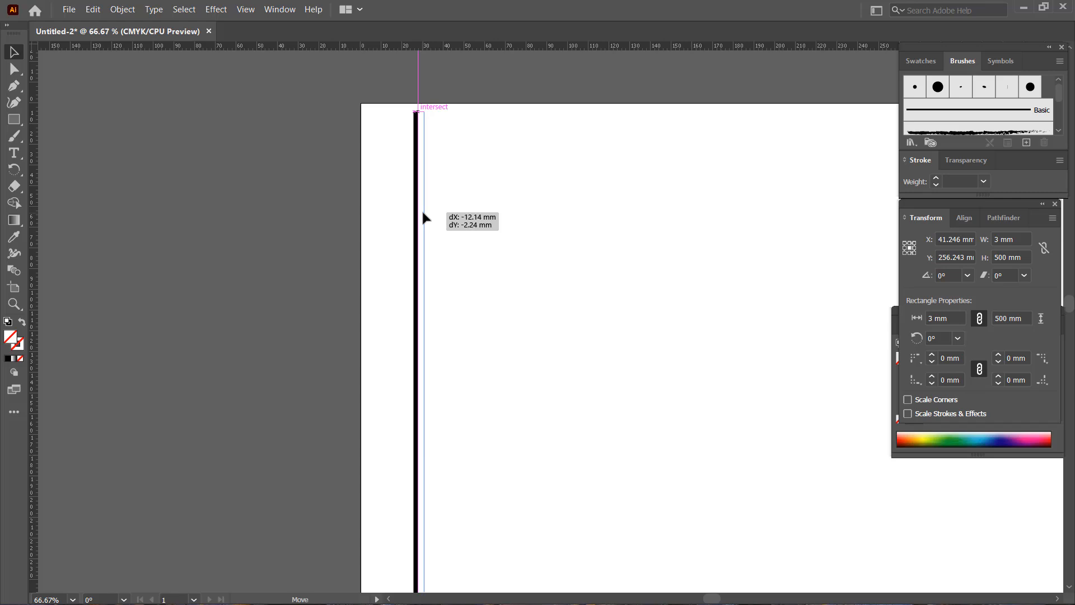
{"action": "left_click_drag", "start_coordinate": [422, 213], "coordinate": [422, 211]}
{"action": "left_click", "coordinate": [446, 217]}
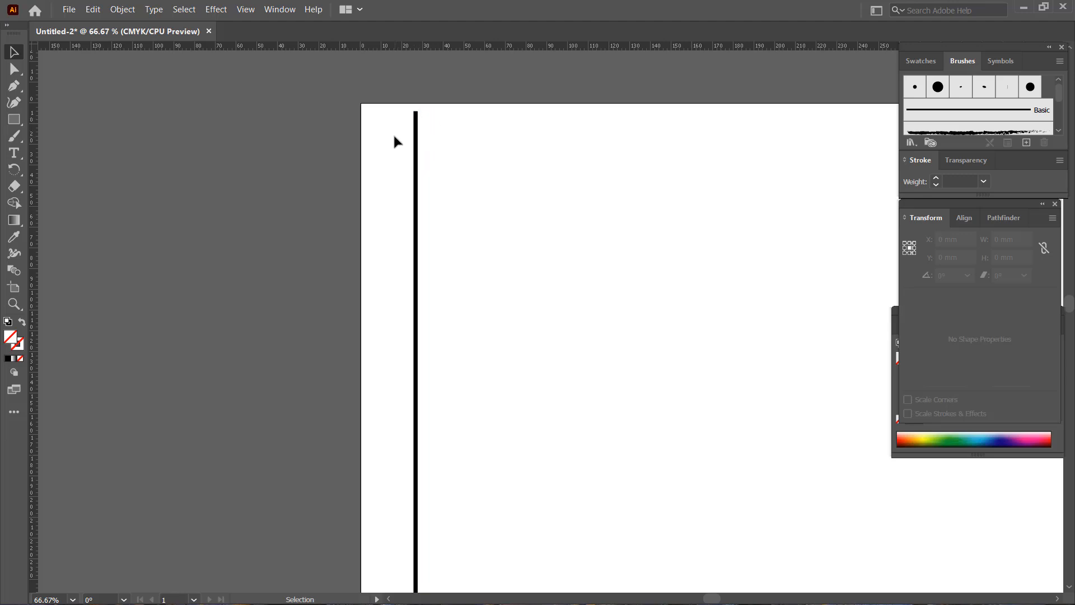
Group the black bar and the unfilled spacer into one object, and reselect the group.
{"action": "left_click_drag", "start_coordinate": [395, 136], "coordinate": [465, 284]}
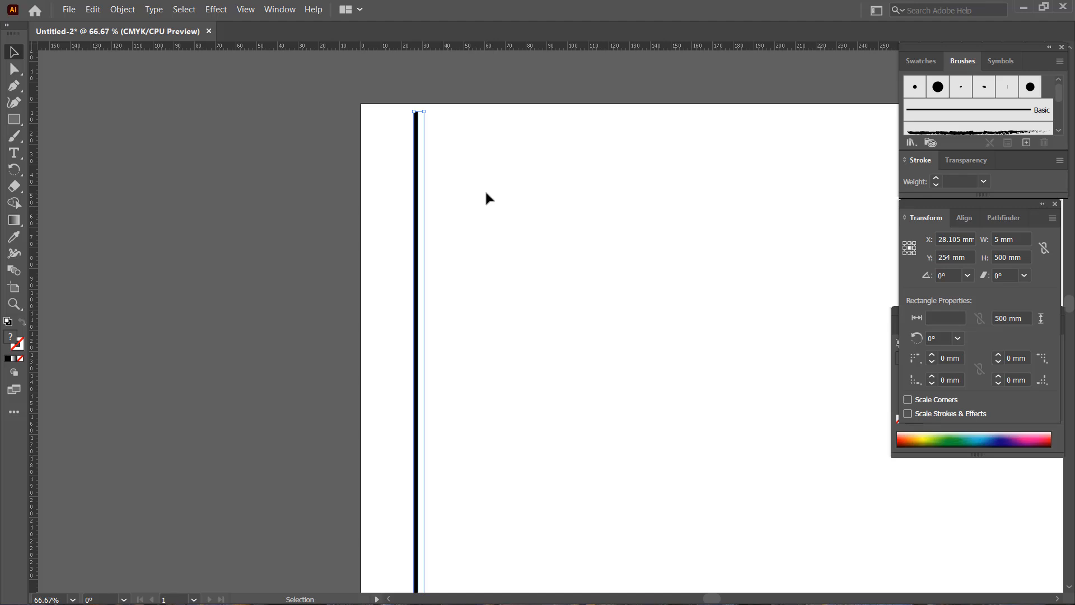
{"action": "key", "text": "a"}
{"action": "key", "text": "v"}
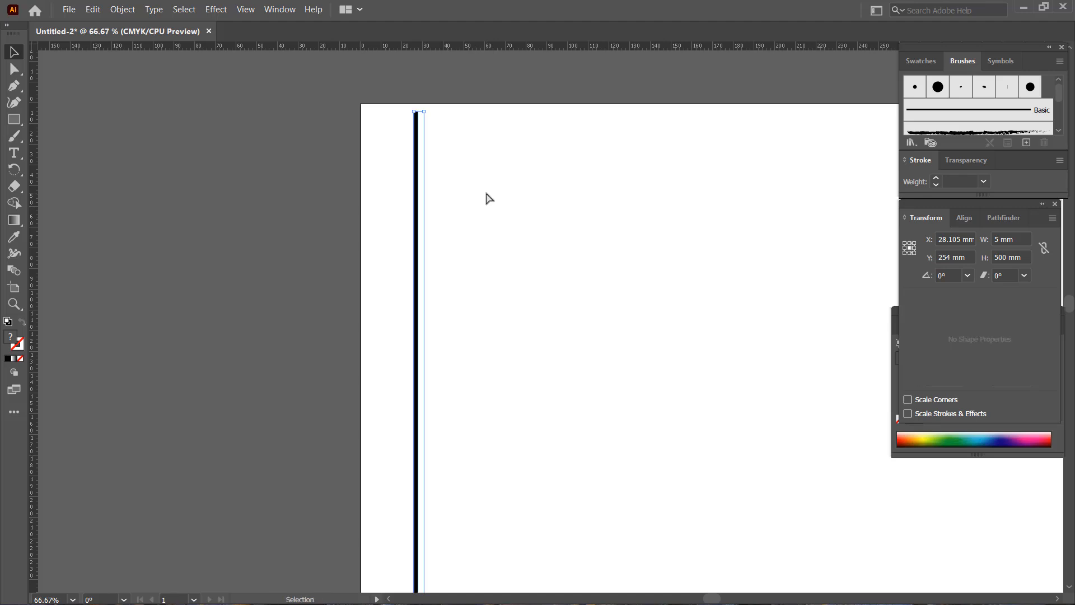
{"action": "left_click", "coordinate": [486, 192]}
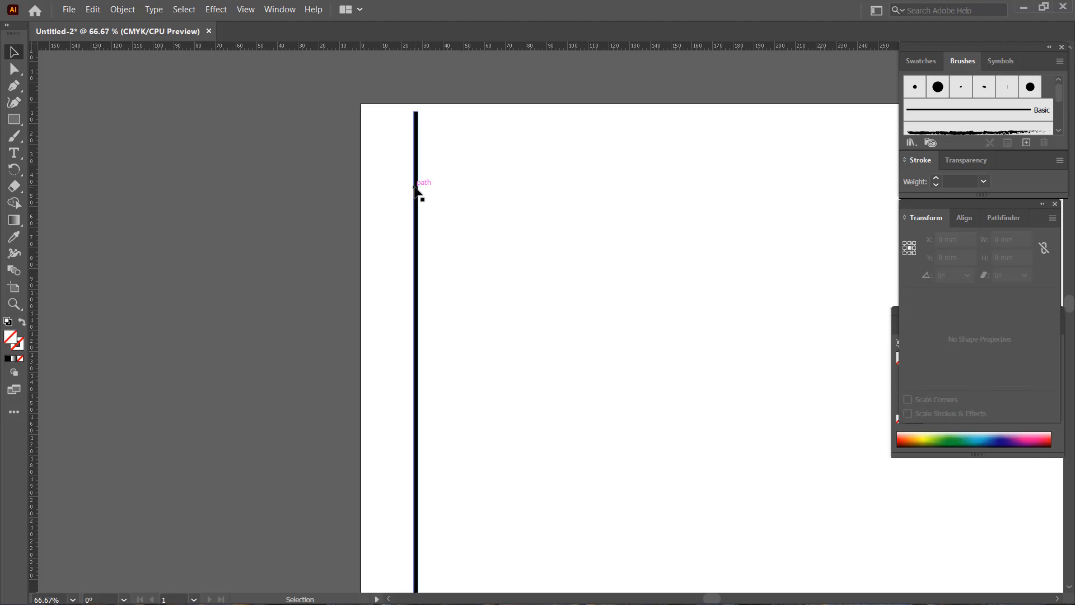
{"action": "left_click", "coordinate": [416, 191]}
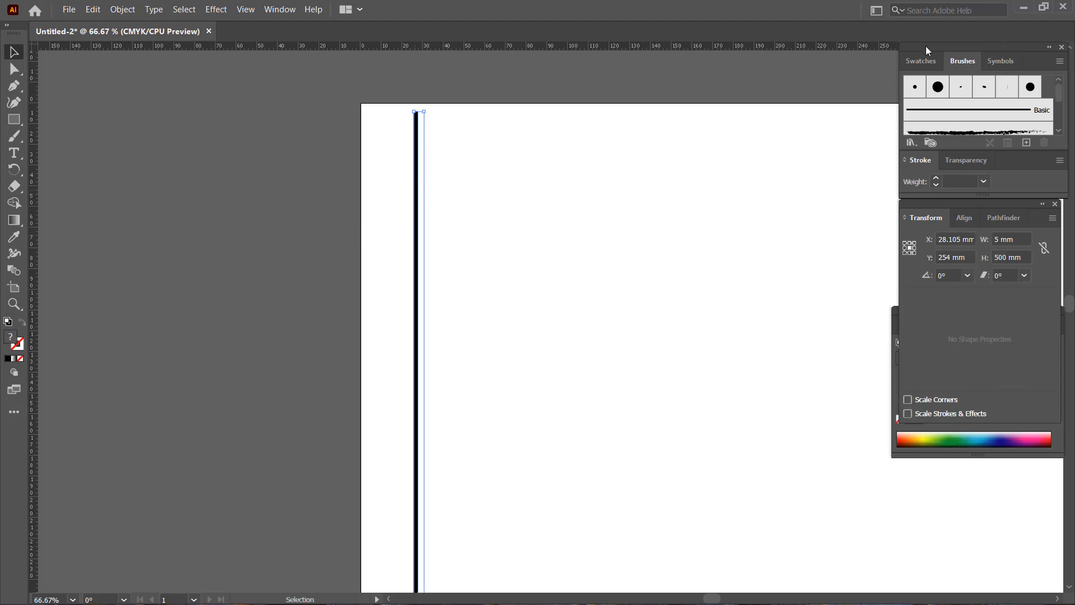
Add the grouped bar and spacer to the swatches as a new pattern swatch after black, and reselect the group.
{"action": "left_click", "coordinate": [928, 62]}
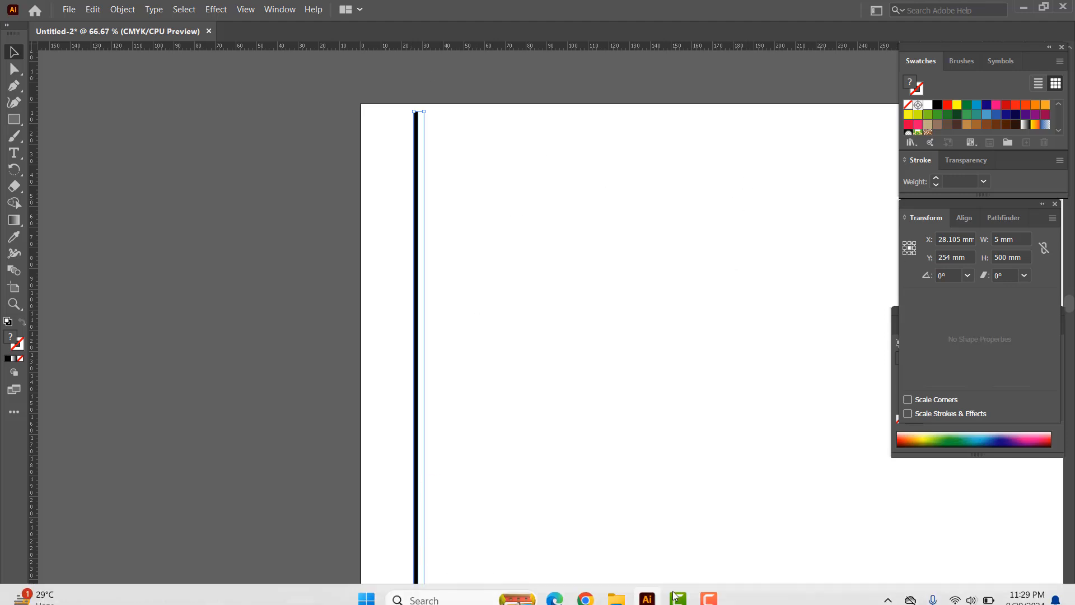
{"action": "mouse_move", "coordinate": [709, 589]}
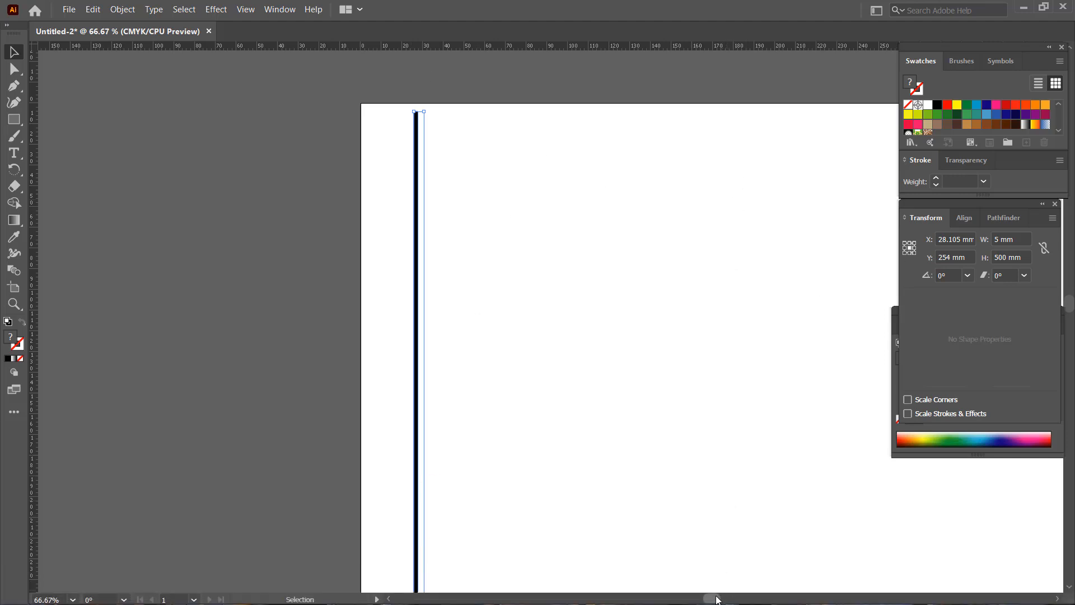
{"action": "left_click_drag", "start_coordinate": [715, 598], "coordinate": [727, 601]}
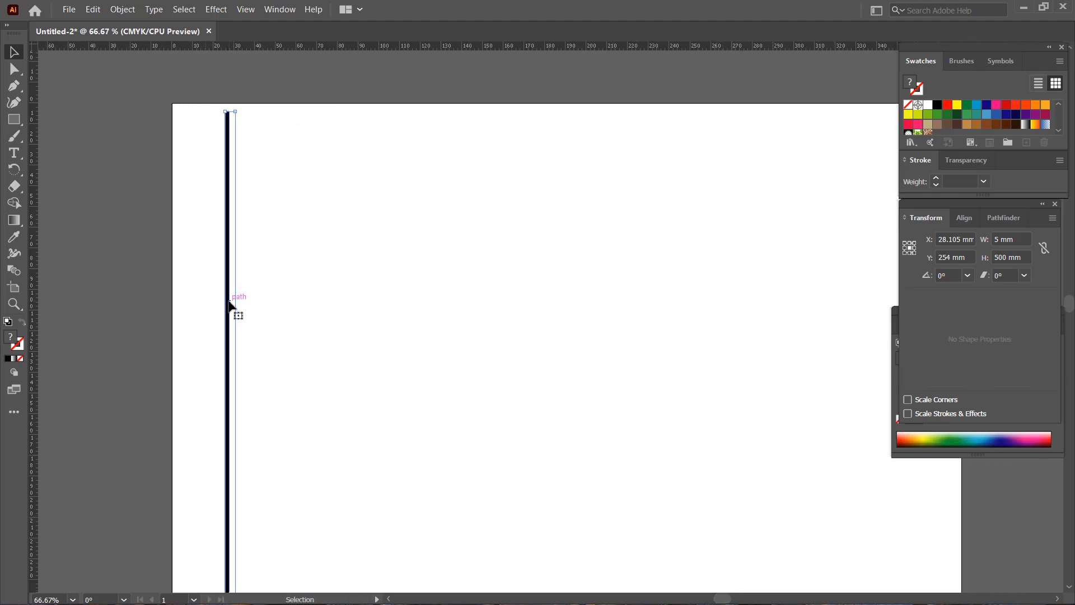
{"action": "left_click_drag", "start_coordinate": [231, 305], "coordinate": [934, 123]}
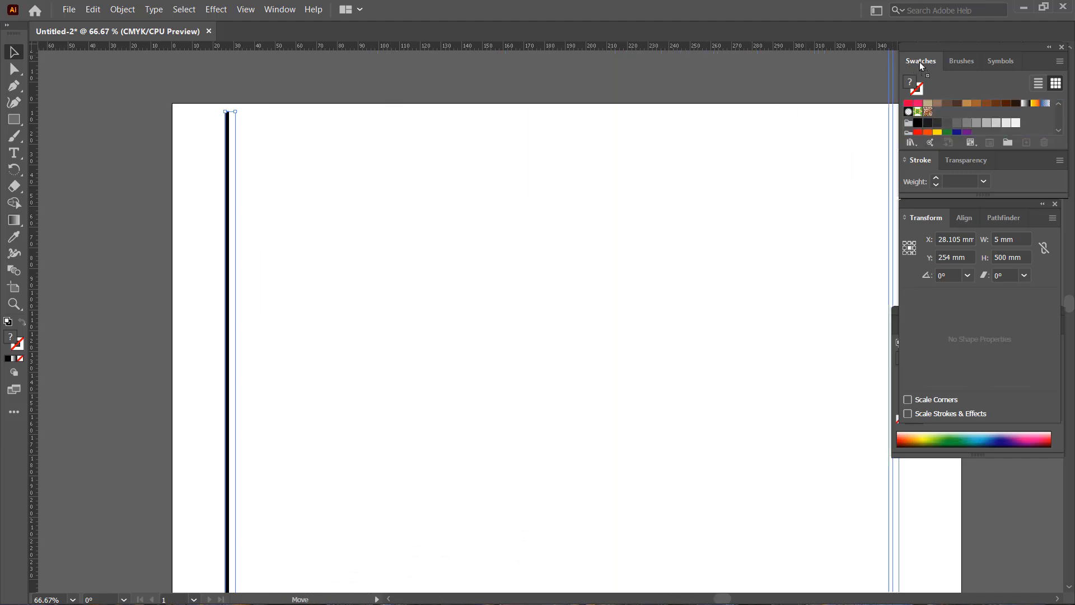
{"action": "left_click_drag", "start_coordinate": [933, 66], "coordinate": [944, 103]}
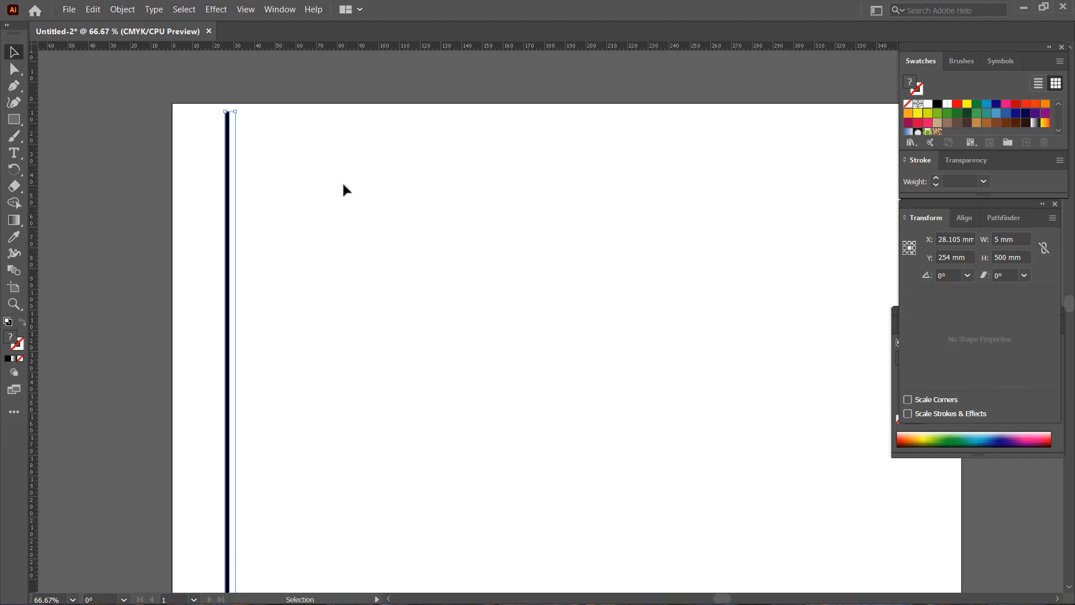
{"action": "left_click", "coordinate": [311, 183]}
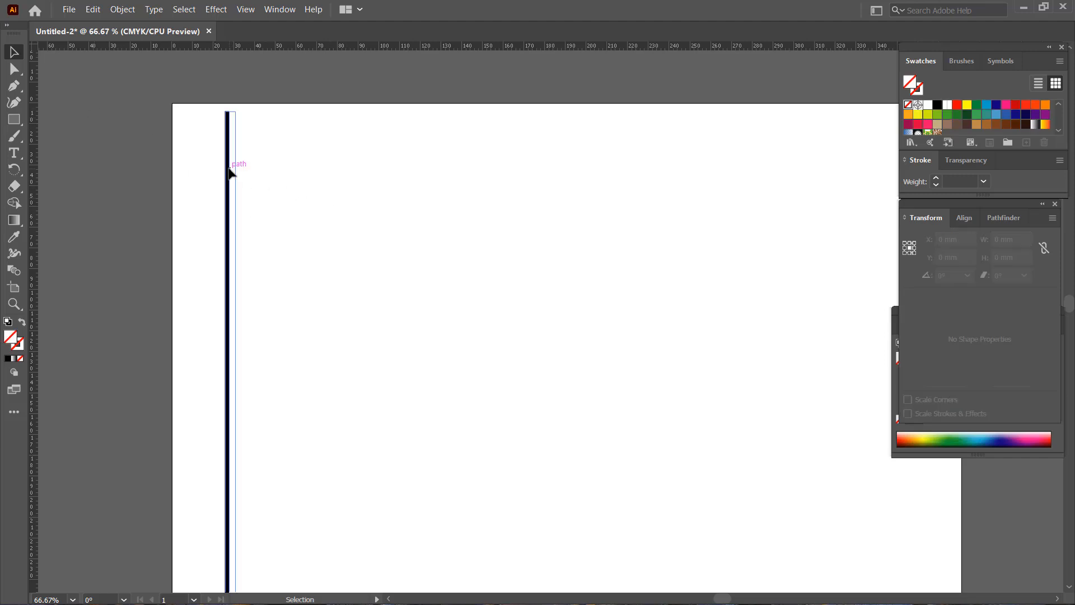
{"action": "left_click", "coordinate": [230, 173]}
Start saving the document and choose the Desktop as the save location.
{"action": "left_click", "coordinate": [73, 12]}
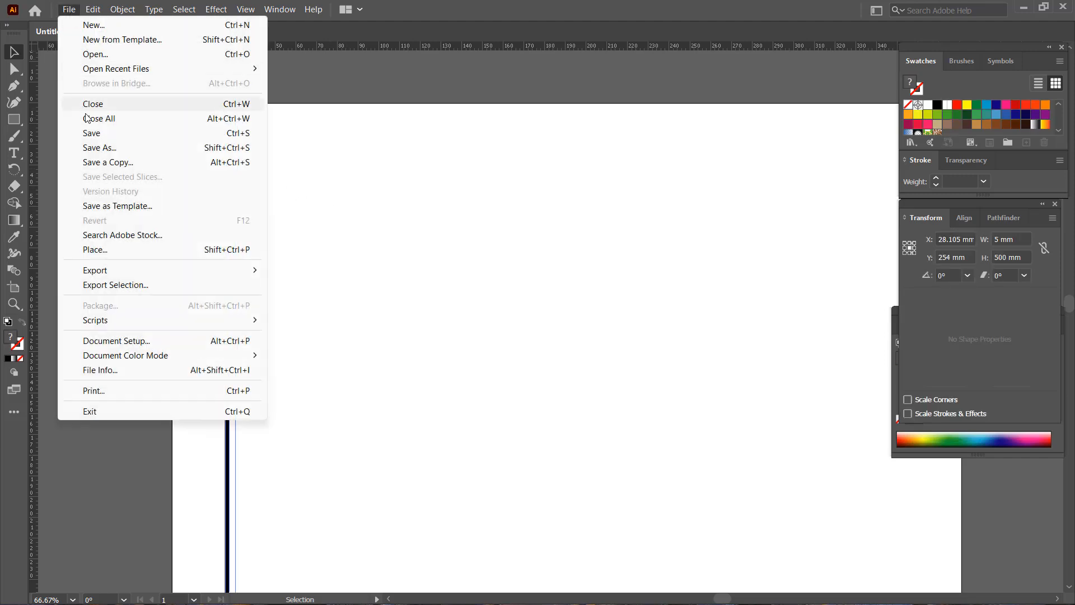
{"action": "left_click", "coordinate": [98, 133]}
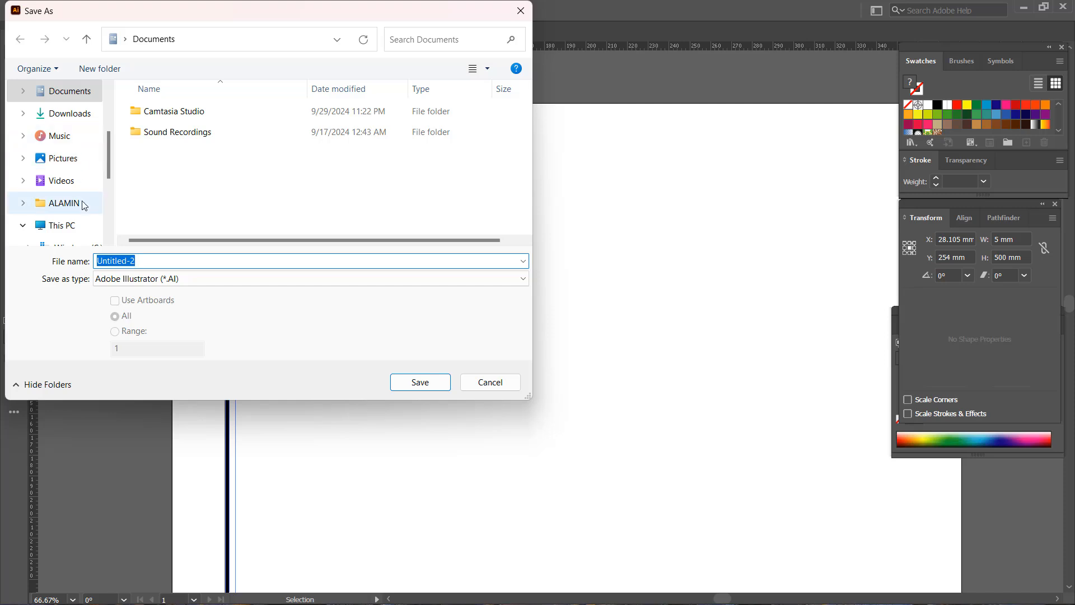
{"action": "left_click_drag", "start_coordinate": [110, 132], "coordinate": [109, 105]}
{"action": "left_click", "coordinate": [63, 136]}
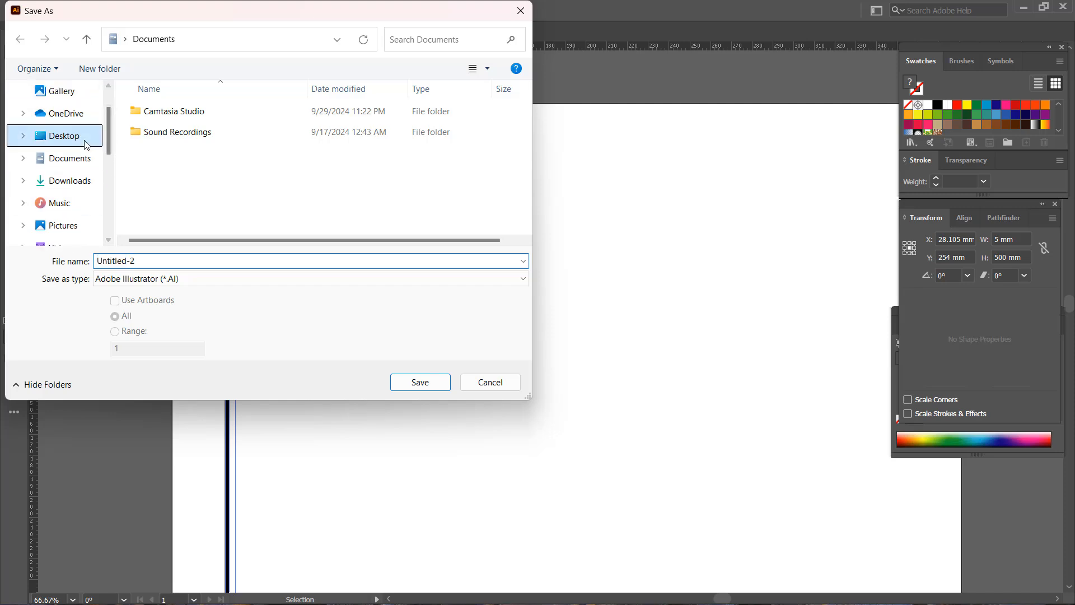
Create a folder named "stripe 2mm-3mm" on the Desktop and open it as the save location.
{"action": "right_click", "coordinate": [208, 181]}
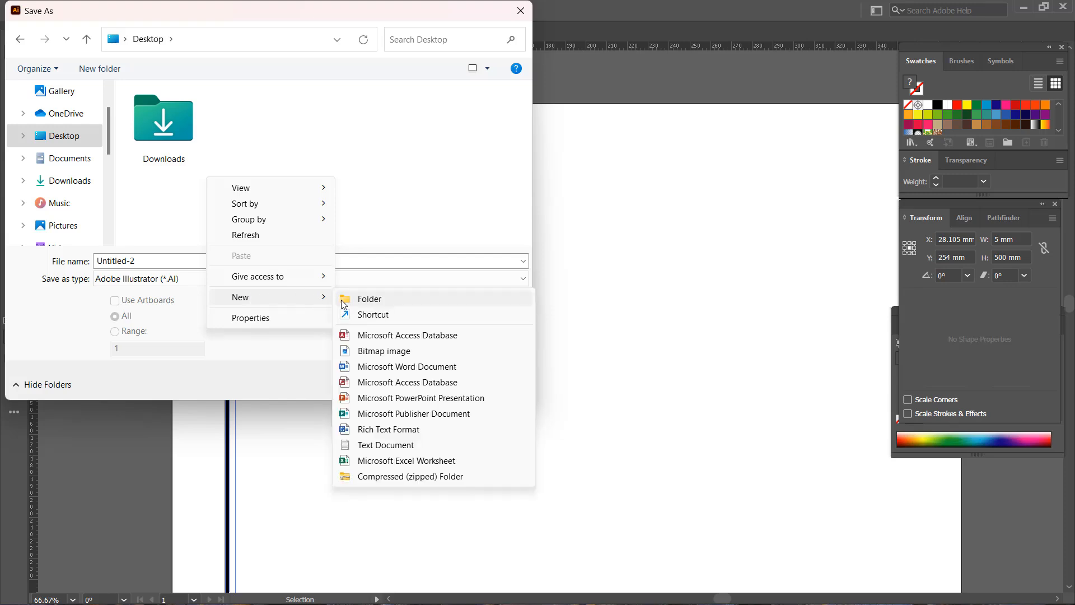
{"action": "left_click", "coordinate": [347, 299]}
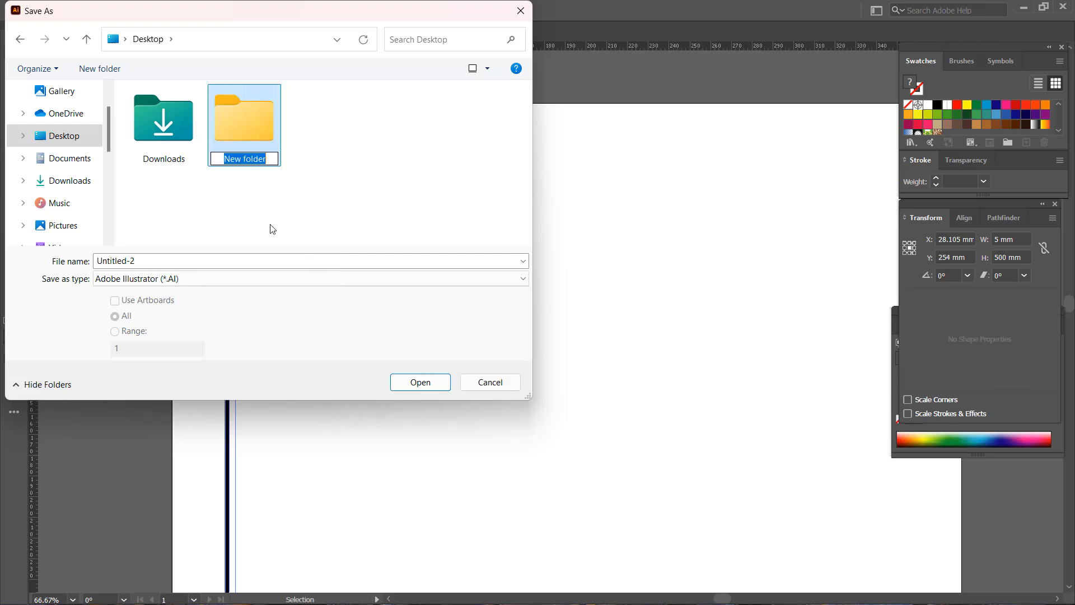
{"action": "type", "text": "strip"}
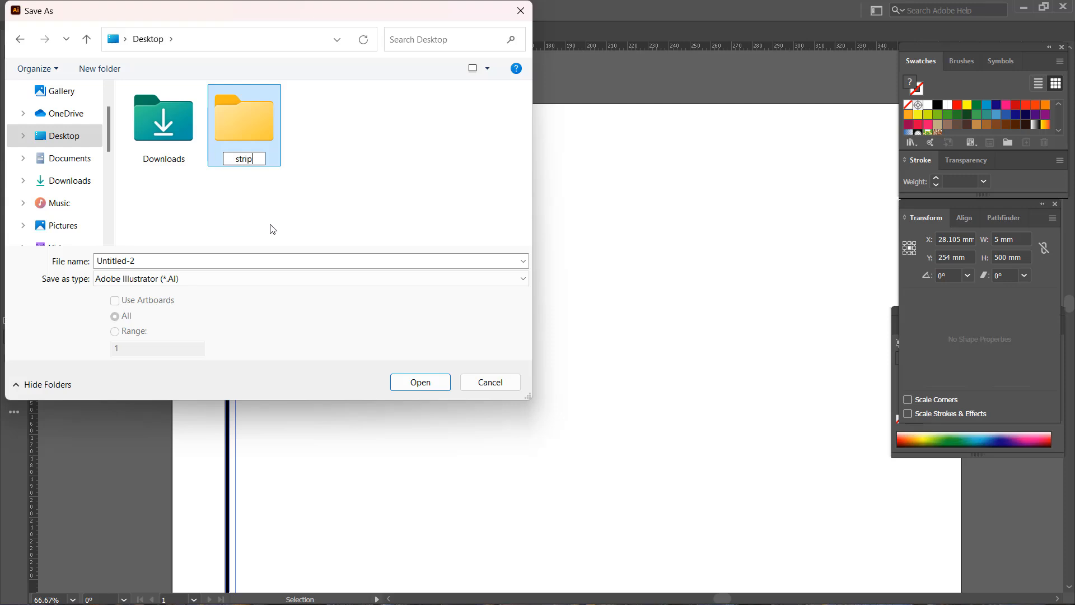
{"action": "type", "text": "e 2mm"}
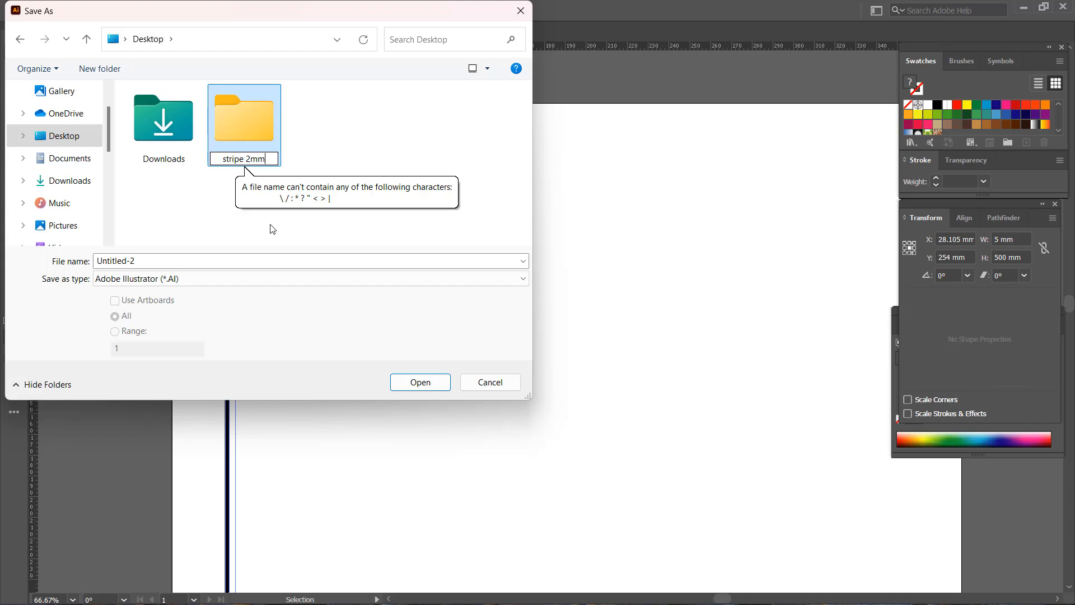
{"action": "type", "text": "-"}
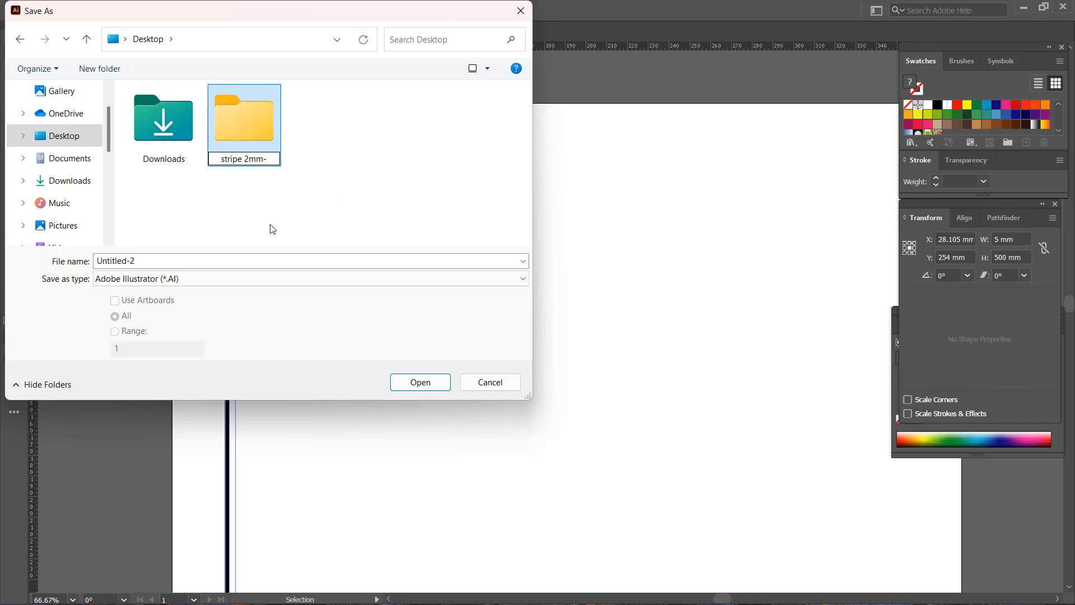
{"action": "type", "text": "3mm"}
{"action": "left_click", "coordinate": [292, 173]}
{"action": "left_click", "coordinate": [294, 187]}
{"action": "left_click", "coordinate": [260, 137]}
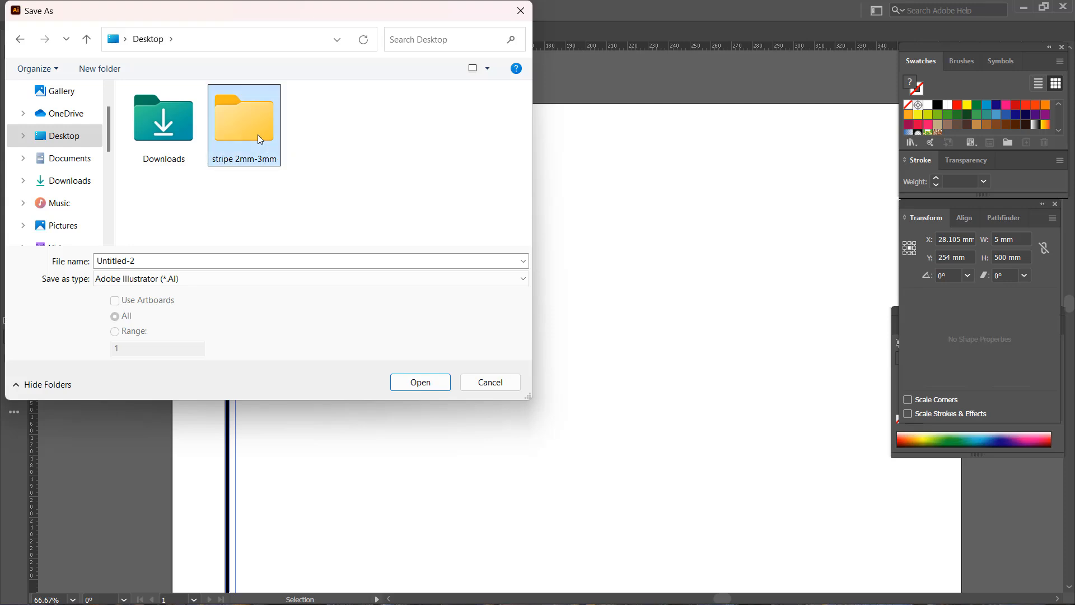
{"action": "double_click", "coordinate": [259, 139]}
Save the file as "pattern" in Adobe Illustrator (*.AI) format with the Illustrator 2020 default options.
{"action": "double_click", "coordinate": [141, 260]}
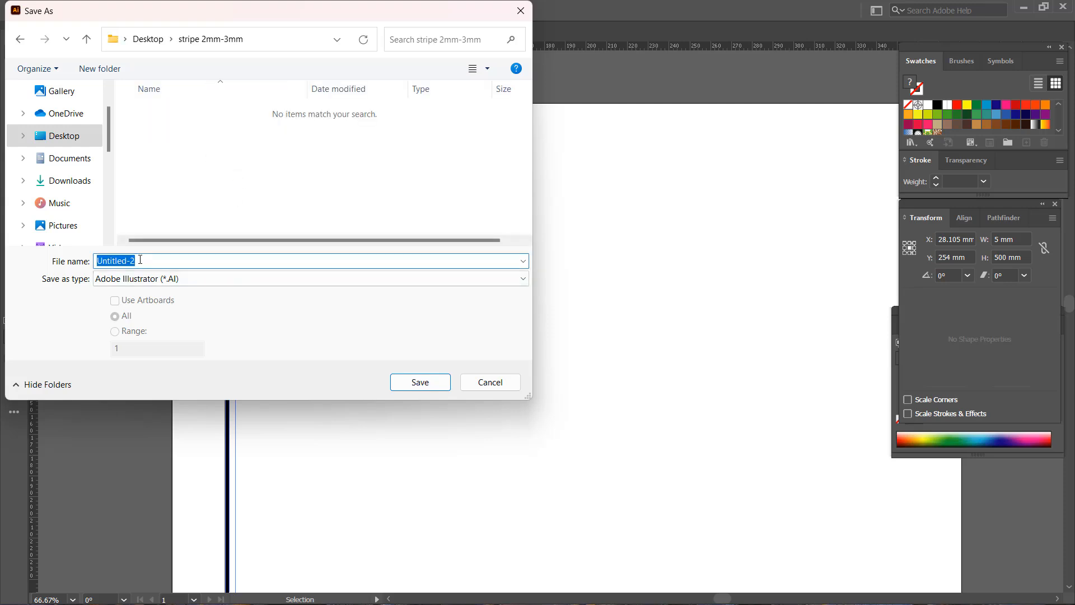
{"action": "type", "text": "pattern"}
{"action": "left_click", "coordinate": [275, 283]}
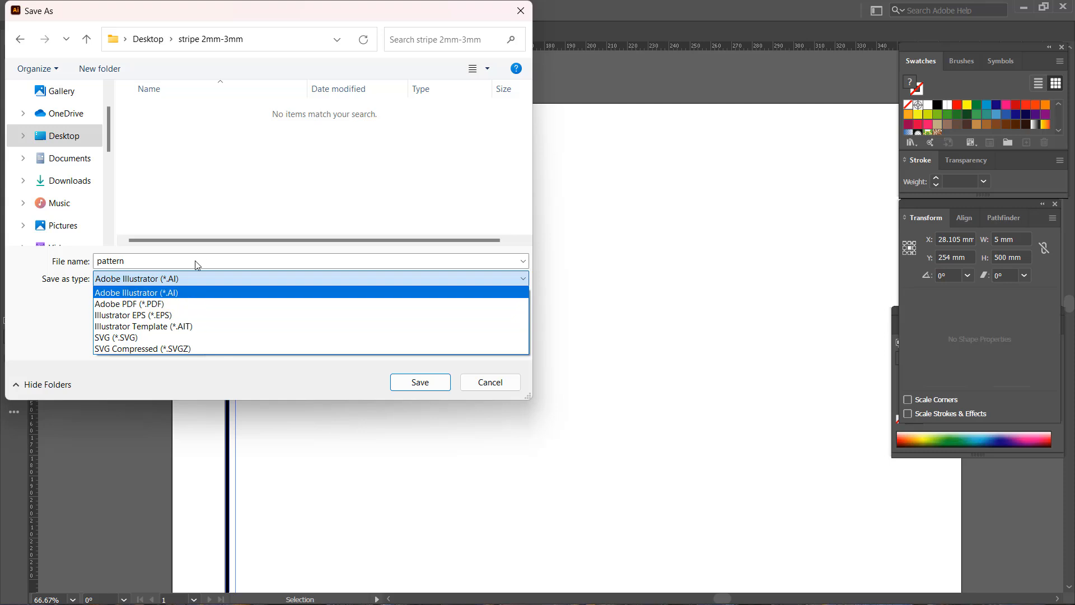
{"action": "left_click", "coordinate": [246, 217]}
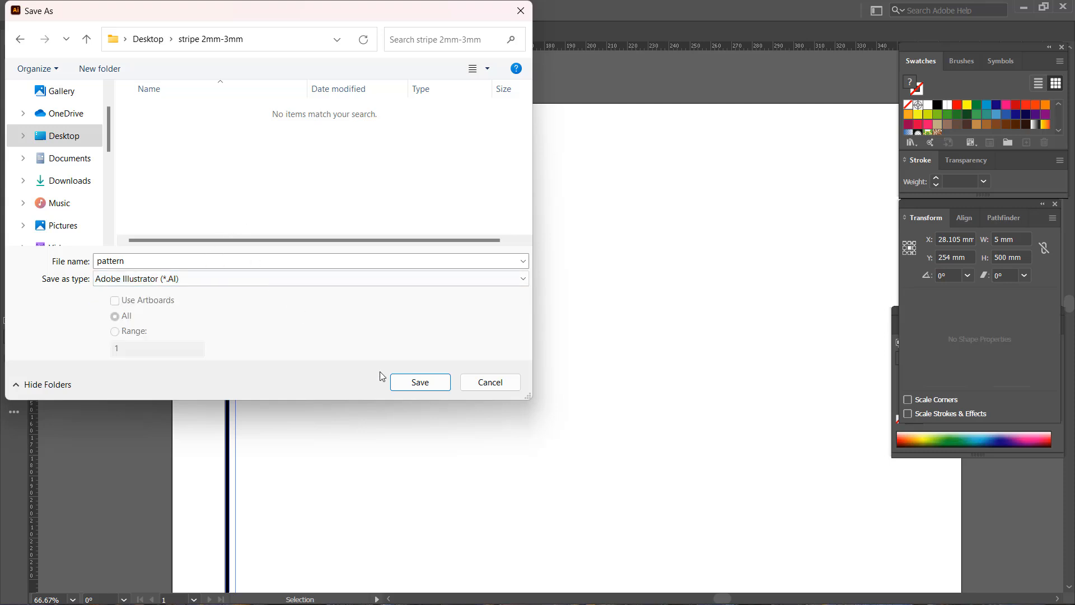
{"action": "left_click", "coordinate": [409, 382]}
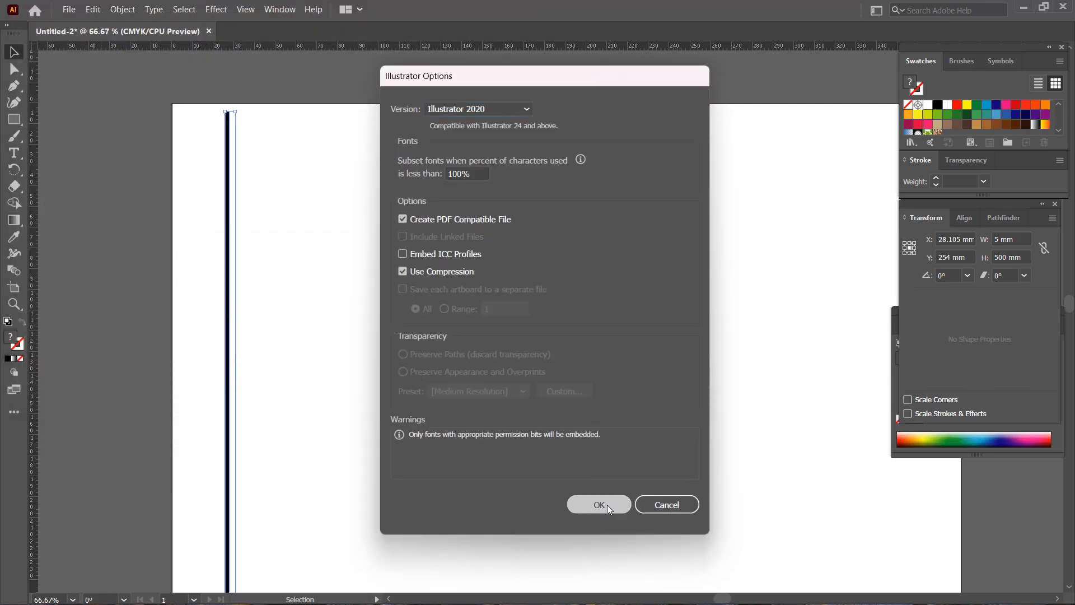
{"action": "left_click", "coordinate": [607, 506]}
Delete the grouped bar and spacer from the artboard.
{"action": "left_click", "coordinate": [375, 234]}
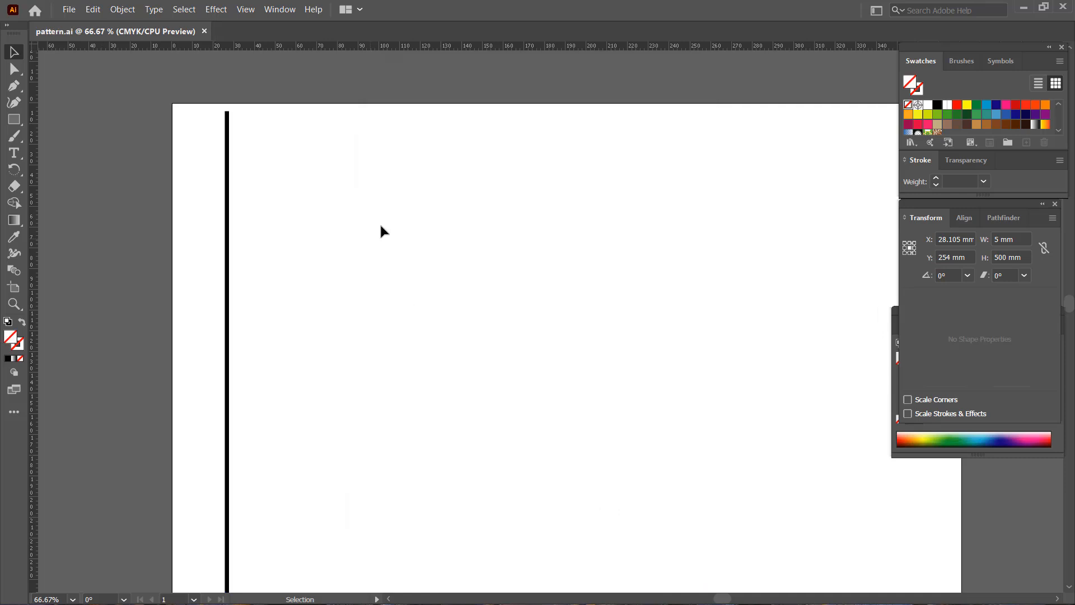
{"action": "left_click", "coordinate": [227, 173]}
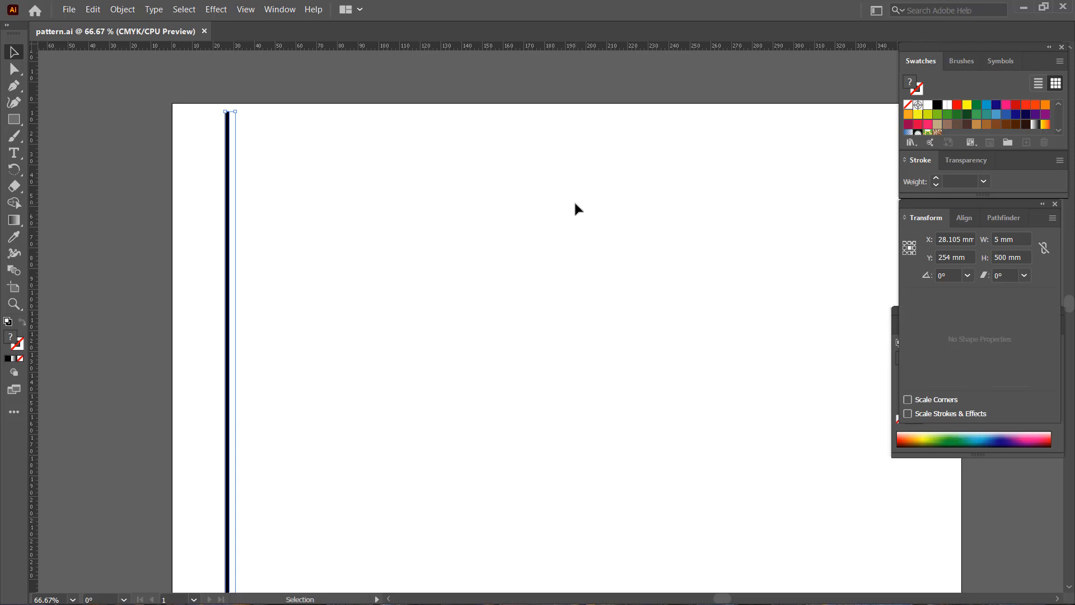
{"action": "key", "text": "Delete"}
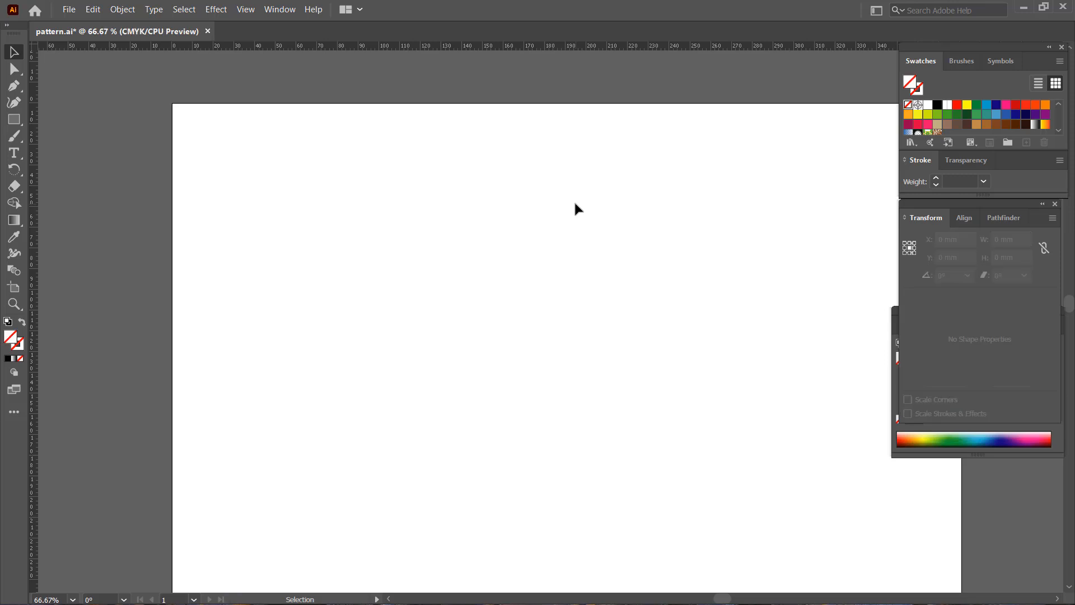
Create a rectangle 1500 mm wide and 500 mm high, starting in the upper-left area of the artboard.
{"action": "left_click", "coordinate": [14, 120]}
{"action": "key", "text": "v"}
{"action": "left_click_drag", "start_coordinate": [726, 600], "coordinate": [731, 602]}
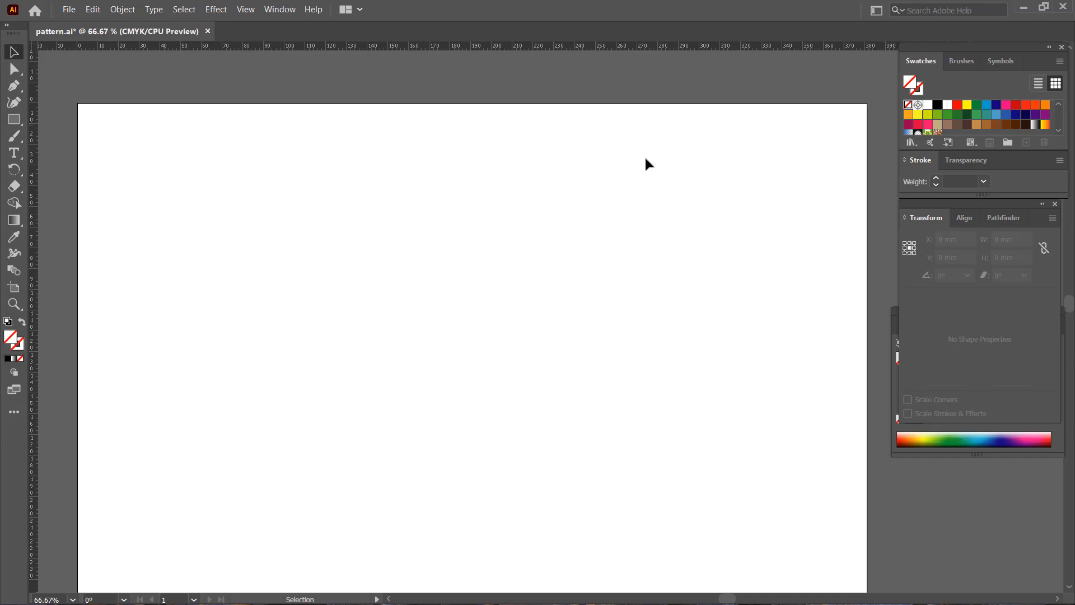
{"action": "left_click", "coordinate": [15, 122]}
{"action": "left_click", "coordinate": [227, 217]}
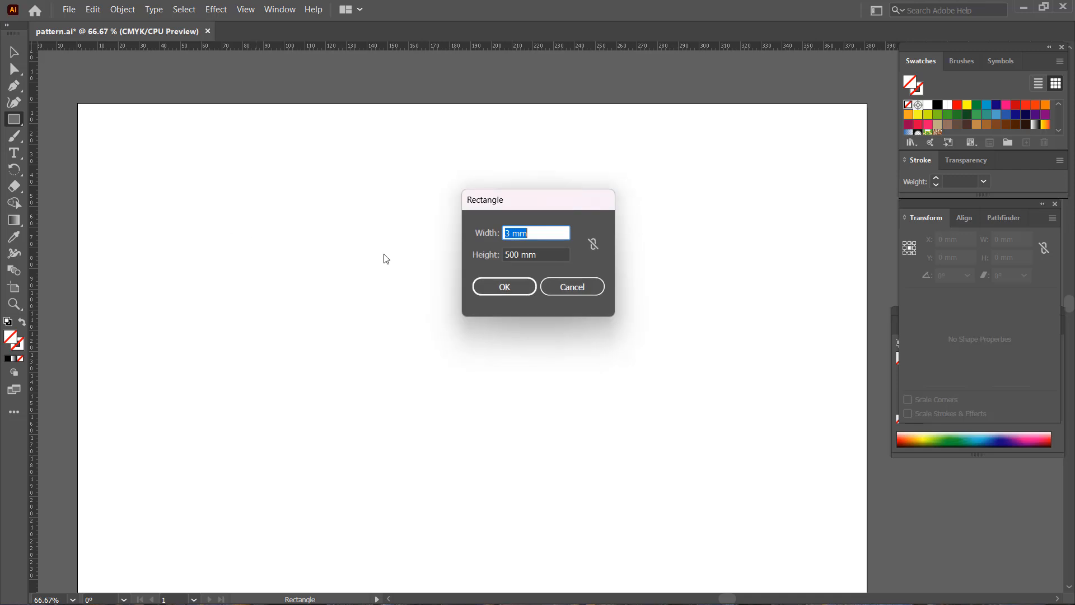
{"action": "left_click", "coordinate": [509, 234]}
{"action": "double_click", "coordinate": [509, 234]}
{"action": "type", "text": "1500"}
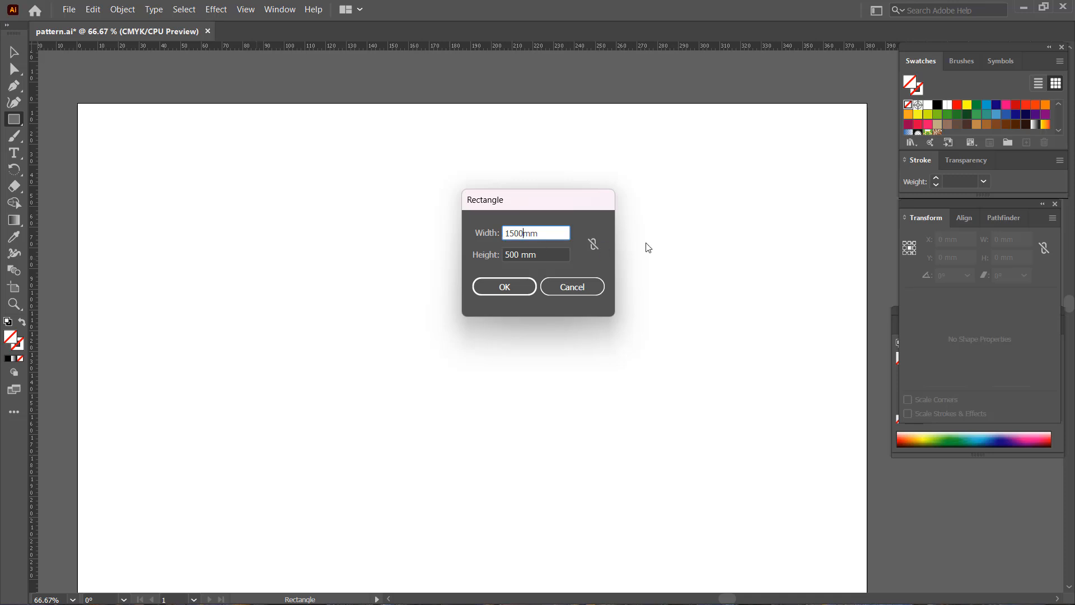
{"action": "left_click", "coordinate": [517, 294]}
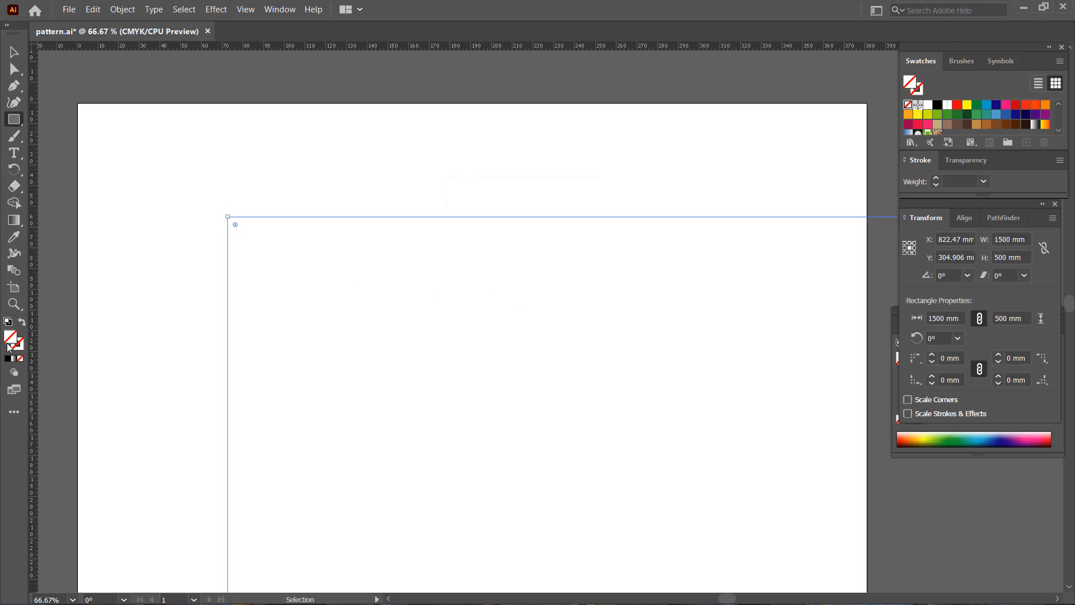
Move the 1500 mm rectangle closer to the artboard's upper-left corner and deselect it.
{"action": "left_click", "coordinate": [14, 52]}
{"action": "left_click_drag", "start_coordinate": [242, 218], "coordinate": [177, 160]}
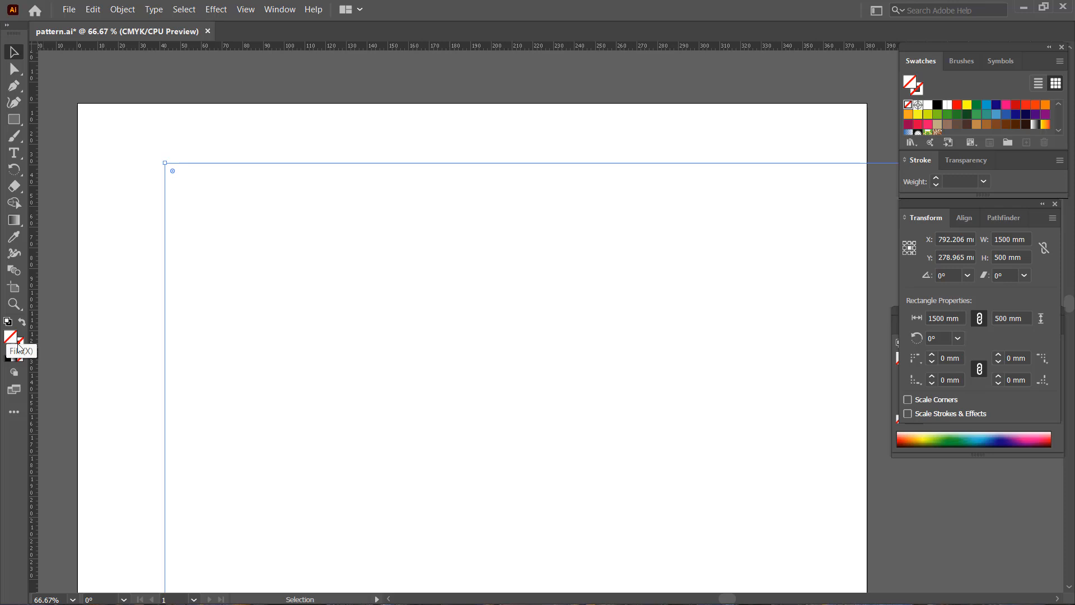
{"action": "left_click", "coordinate": [230, 168]}
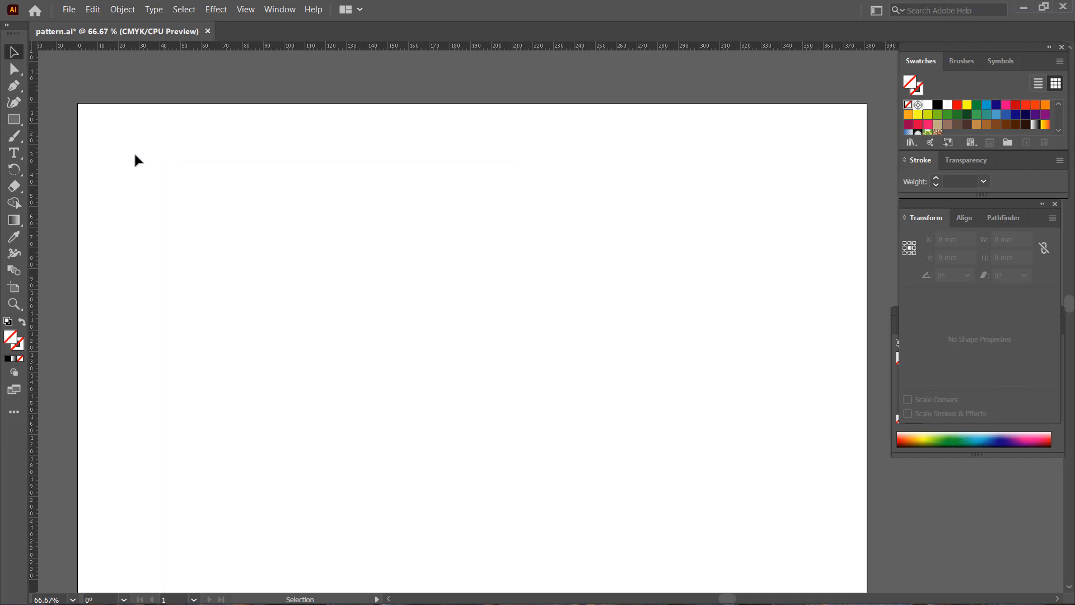
Shift the 1500 mm rectangle slightly further up and left, and fill it with the new stripe pattern swatch.
{"action": "left_click", "coordinate": [198, 166]}
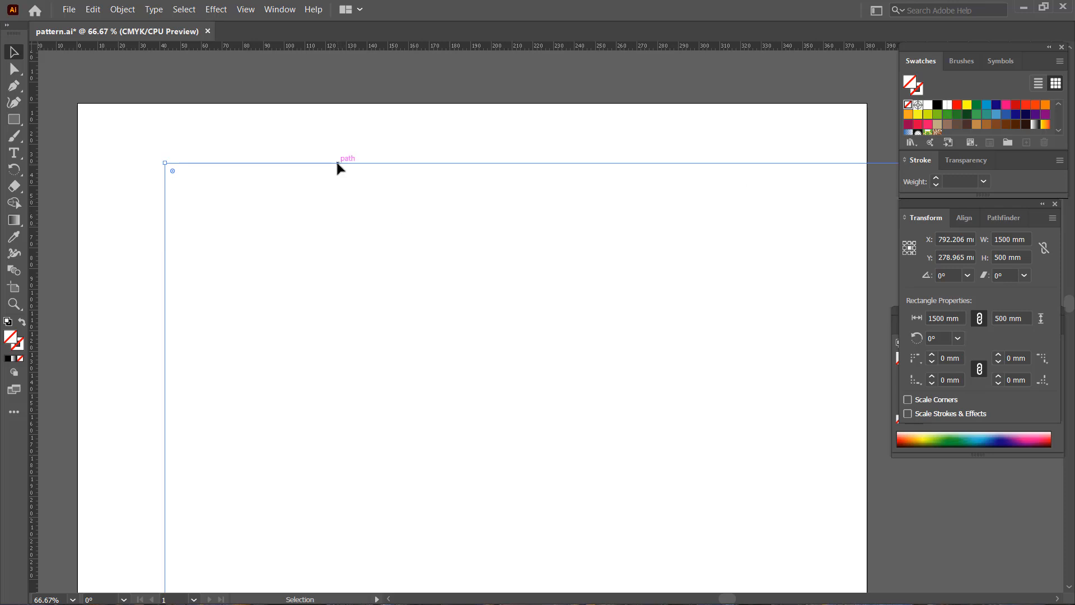
{"action": "left_click_drag", "start_coordinate": [337, 164], "coordinate": [324, 149]}
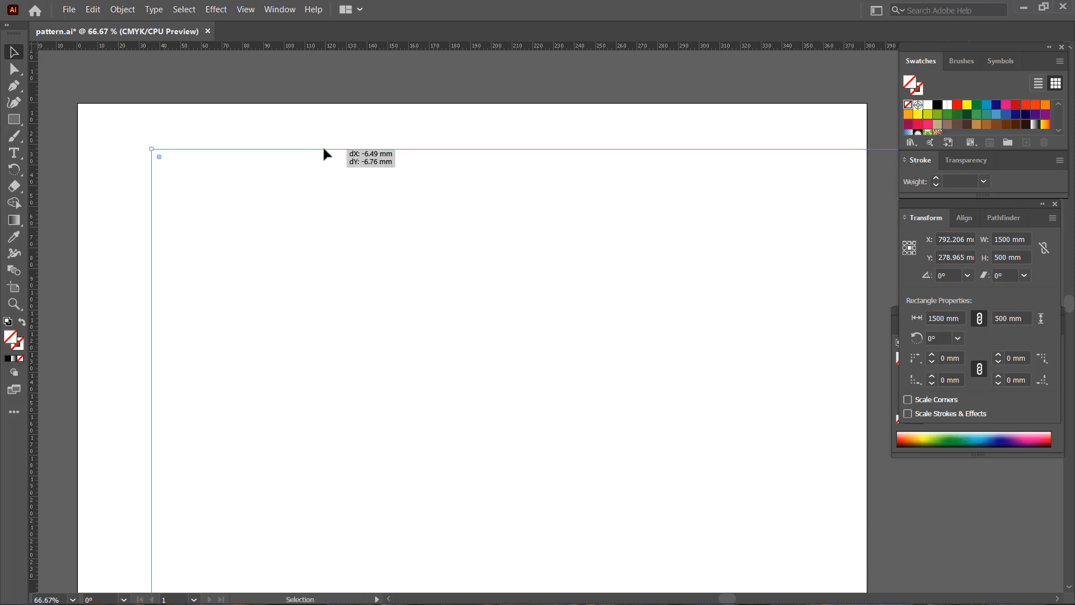
{"action": "left_click", "coordinate": [946, 105]}
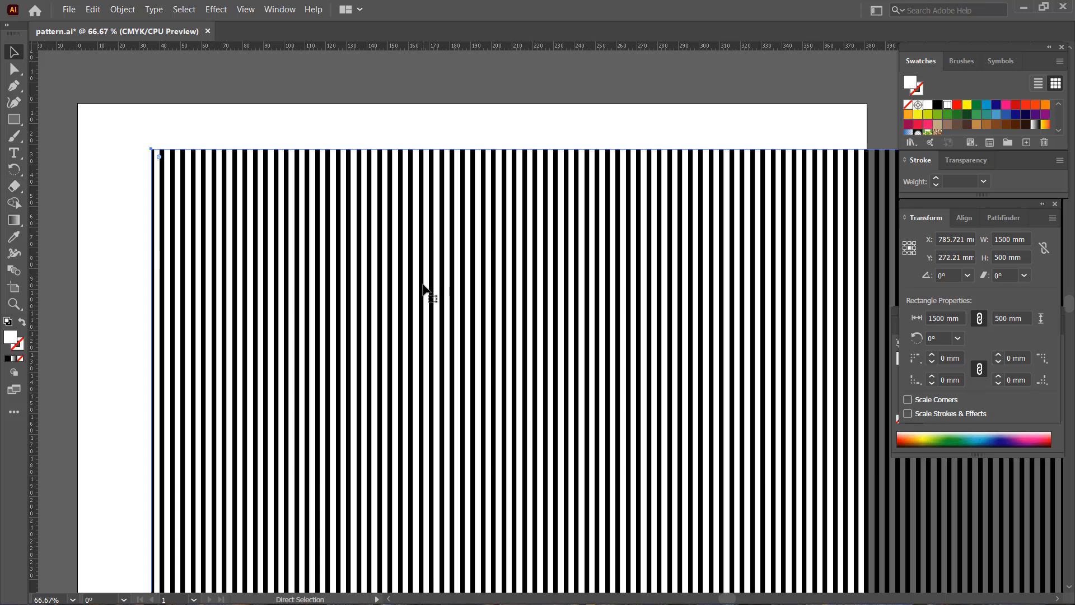
Try the striped rectangle in several positions around the artboard's upper-left corner to test where the stripes start at its left edge.
{"action": "key", "text": "ctrl+plus"}
{"action": "key", "text": "ctrl+plus"}
{"action": "key", "text": "ctrl+plus"}
{"action": "key", "text": "ctrl+1"}
{"action": "left_click_drag", "start_coordinate": [424, 286], "coordinate": [516, 223]}
{"action": "left_click_drag", "start_coordinate": [660, 307], "coordinate": [570, 300]}
{"action": "left_click_drag", "start_coordinate": [651, 315], "coordinate": [689, 423]}
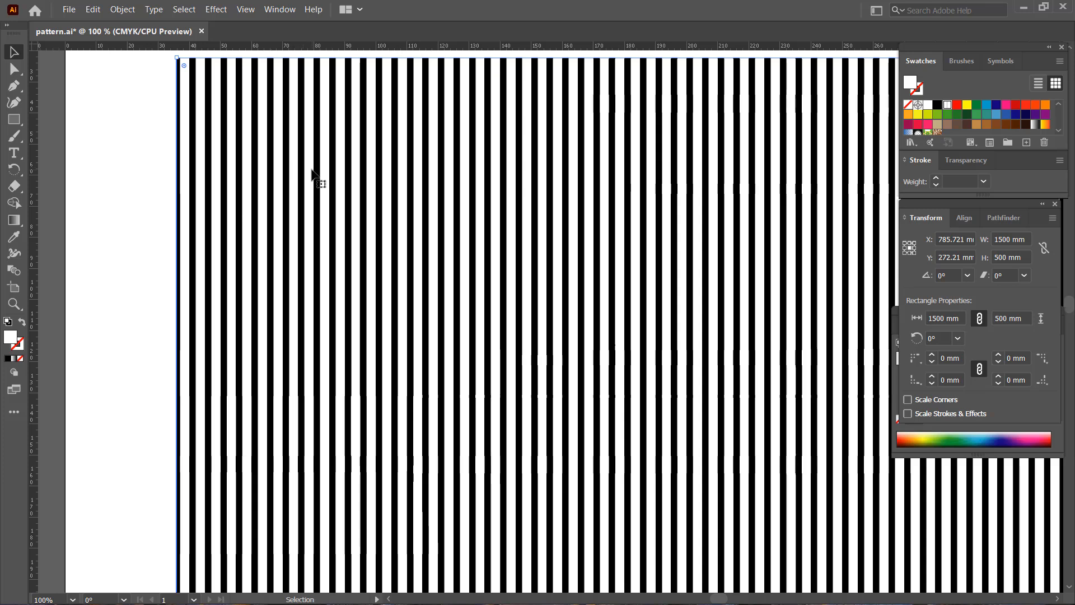
{"action": "key", "text": "ctrl+minus"}
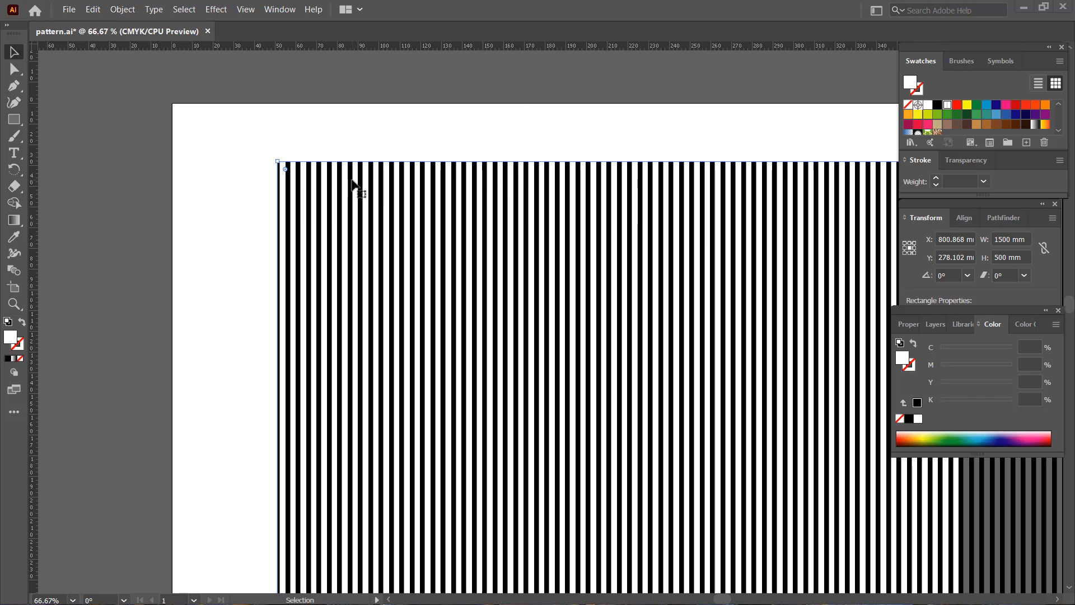
{"action": "left_click_drag", "start_coordinate": [353, 185], "coordinate": [359, 187]}
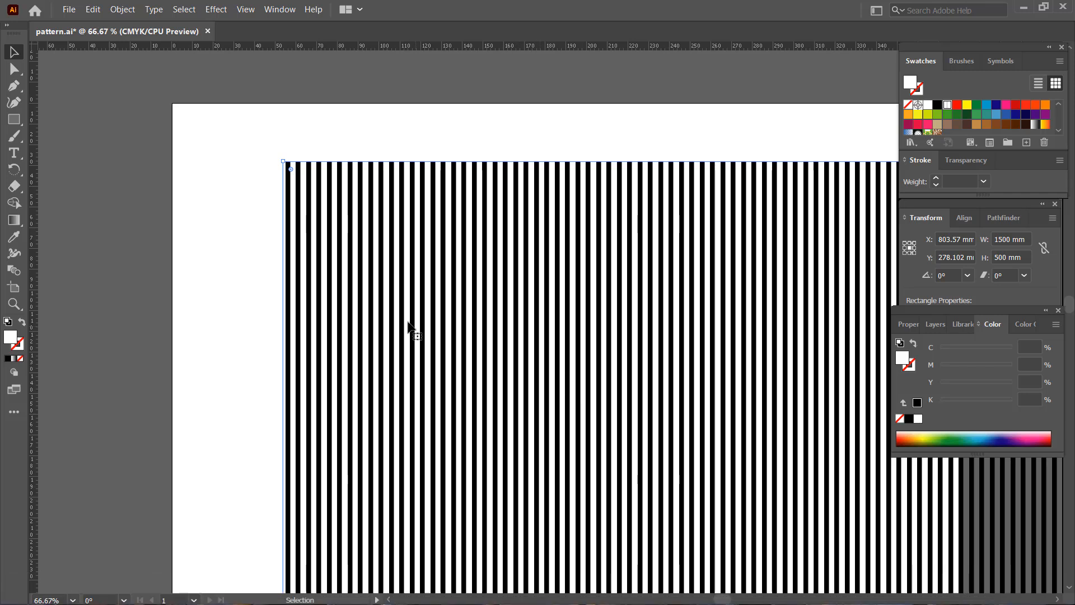
{"action": "left_click_drag", "start_coordinate": [371, 291], "coordinate": [311, 254]}
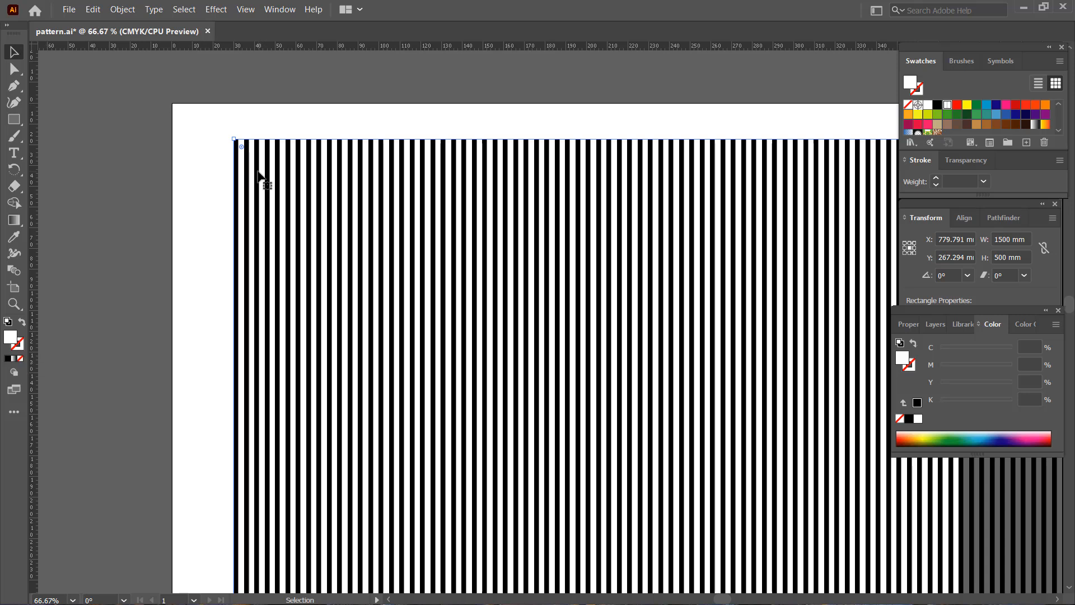
{"action": "left_click_drag", "start_coordinate": [258, 171], "coordinate": [235, 167]}
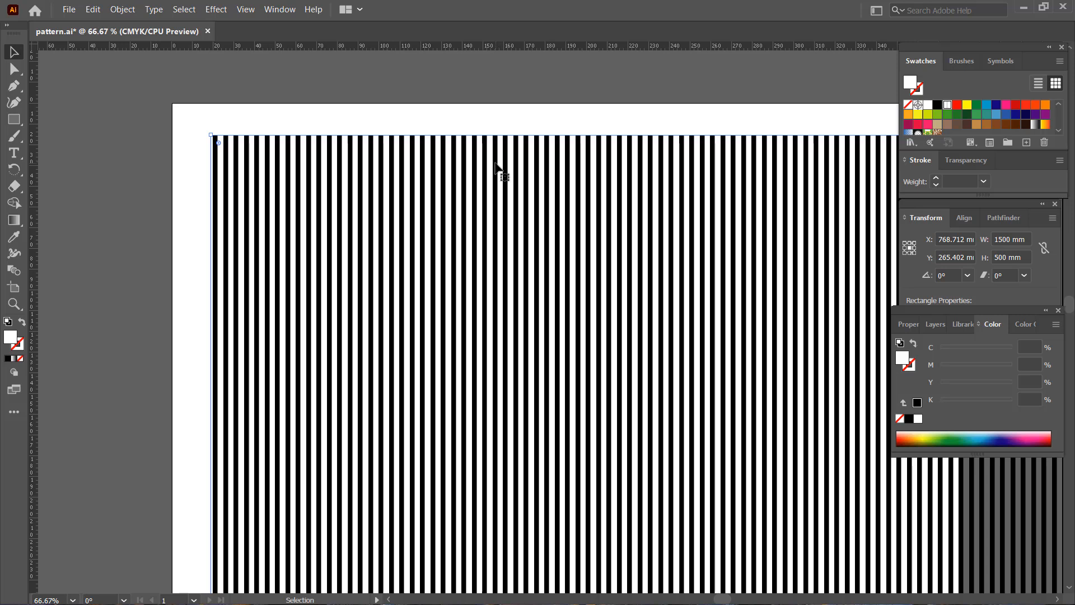
{"action": "left_click_drag", "start_coordinate": [496, 165], "coordinate": [370, 172]}
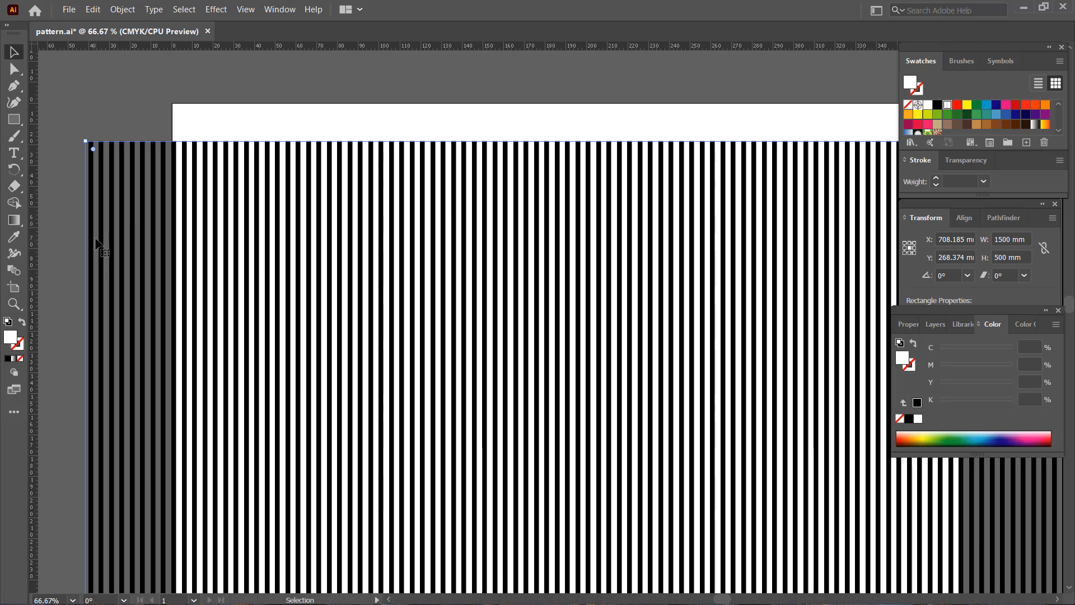
{"action": "left_click_drag", "start_coordinate": [102, 235], "coordinate": [108, 235]}
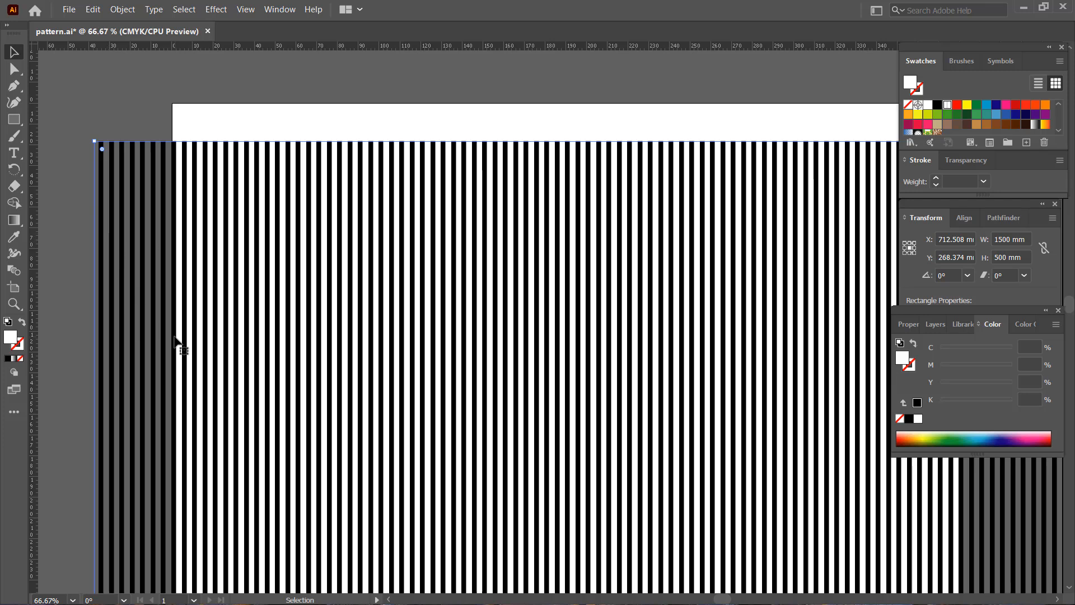
{"action": "left_click_drag", "start_coordinate": [184, 340], "coordinate": [162, 320]}
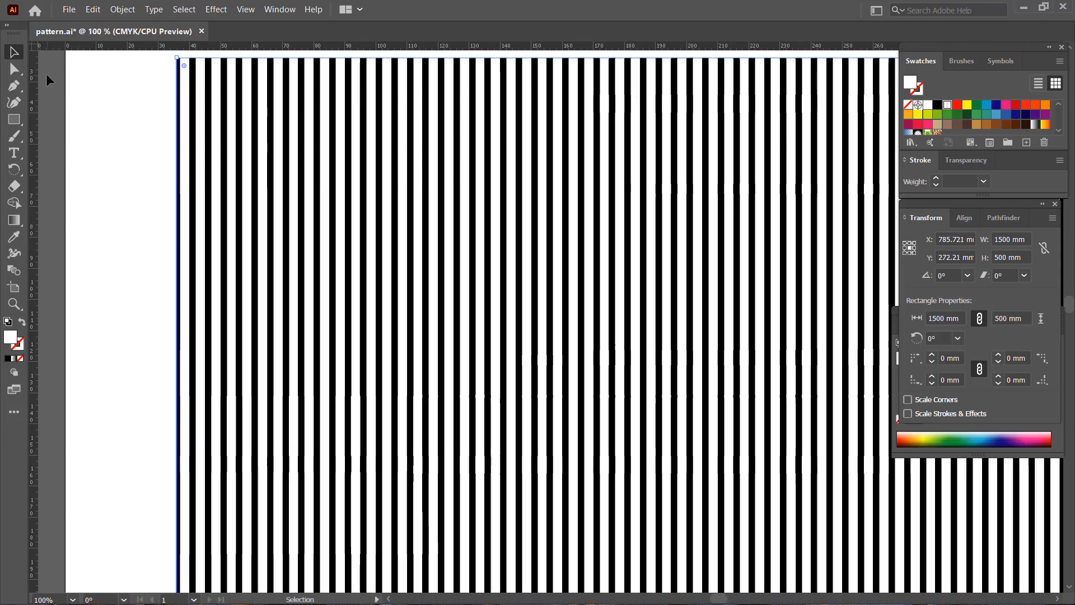
Shift the striped rectangle about 2 mm to the left so that its first black bar is full width.
{"action": "left_click_drag", "start_coordinate": [448, 232], "coordinate": [441, 231]}
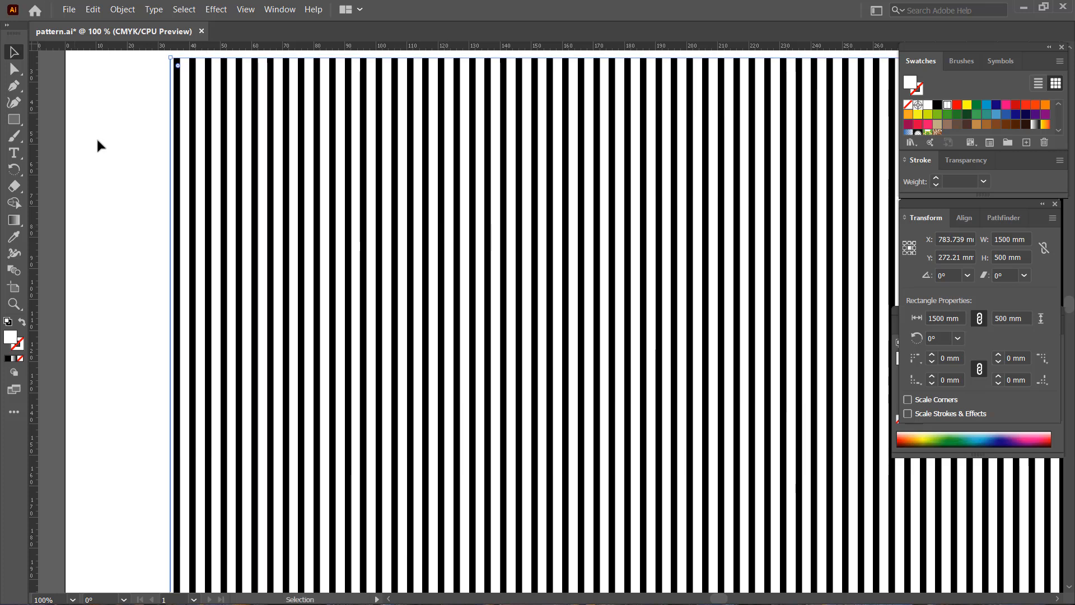
Export the artwork in BMP format as "stripe 2mm-3mm" in the desktop folder stripe 2mm-3mm.
{"action": "left_click", "coordinate": [76, 12]}
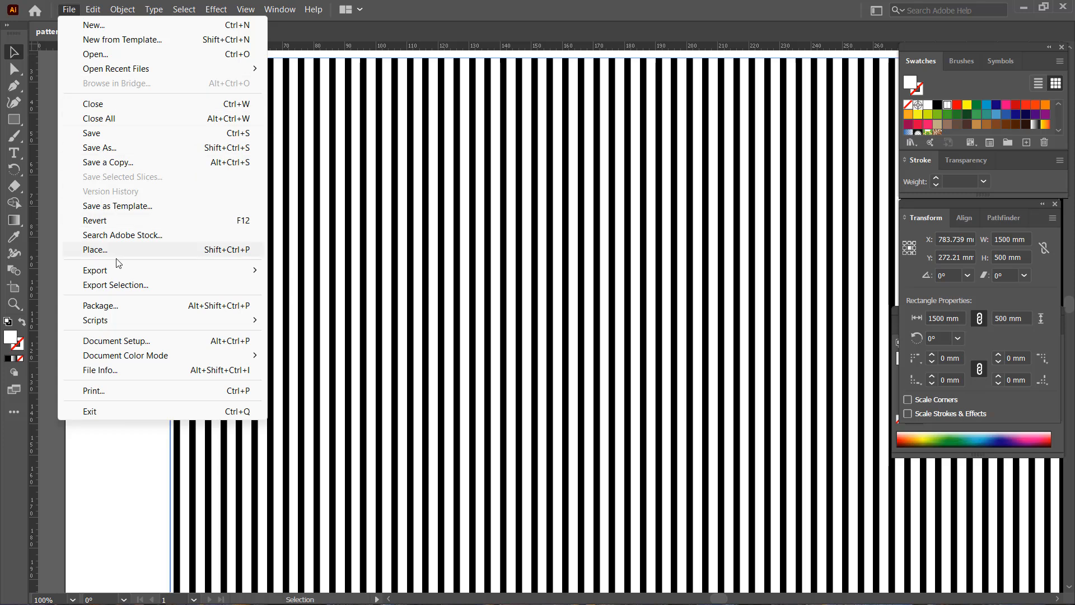
{"action": "mouse_move", "coordinate": [120, 270]}
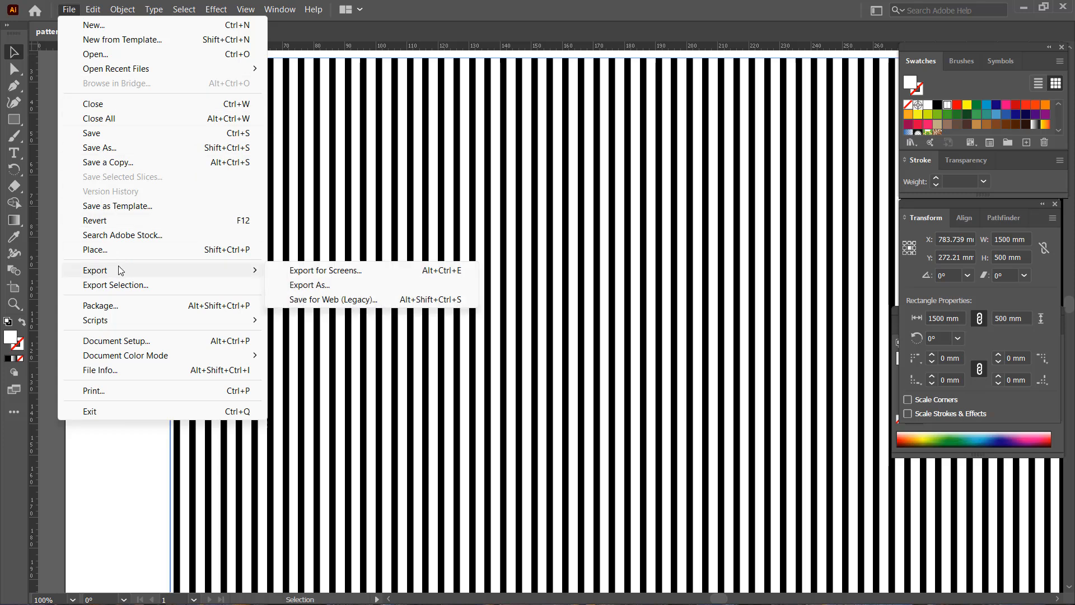
{"action": "left_click", "coordinate": [293, 290]}
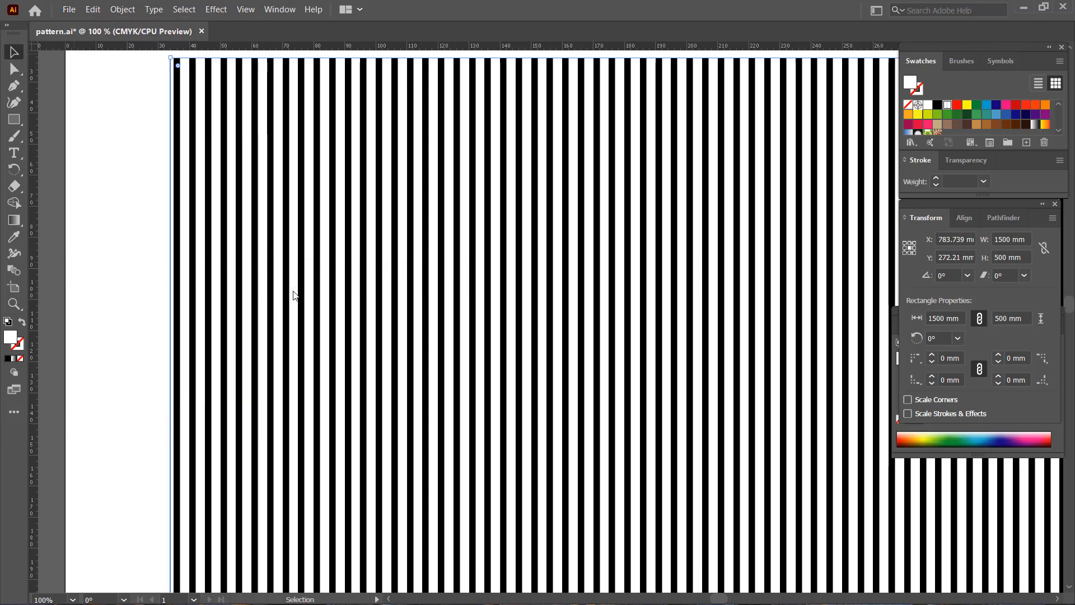
{"action": "left_click", "coordinate": [196, 280]}
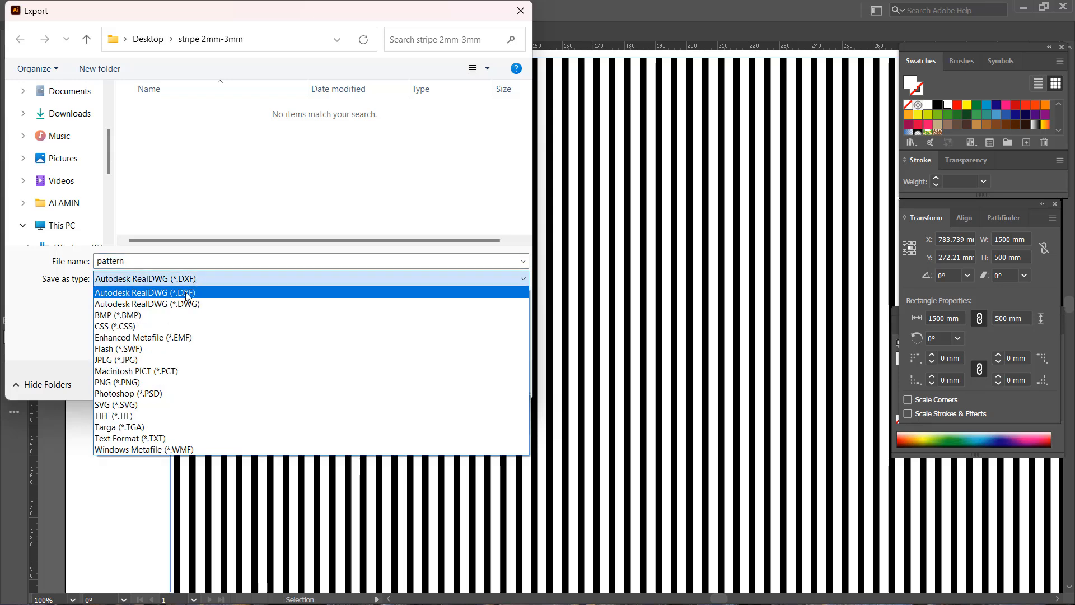
{"action": "left_click", "coordinate": [163, 315]}
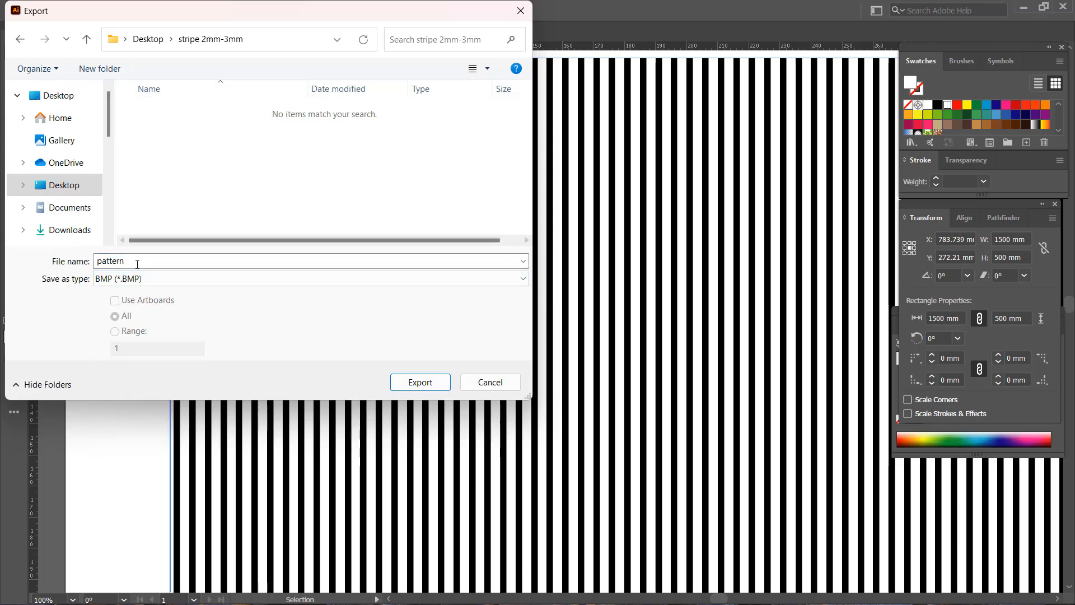
{"action": "double_click", "coordinate": [136, 262]}
{"action": "type", "text": "str"}
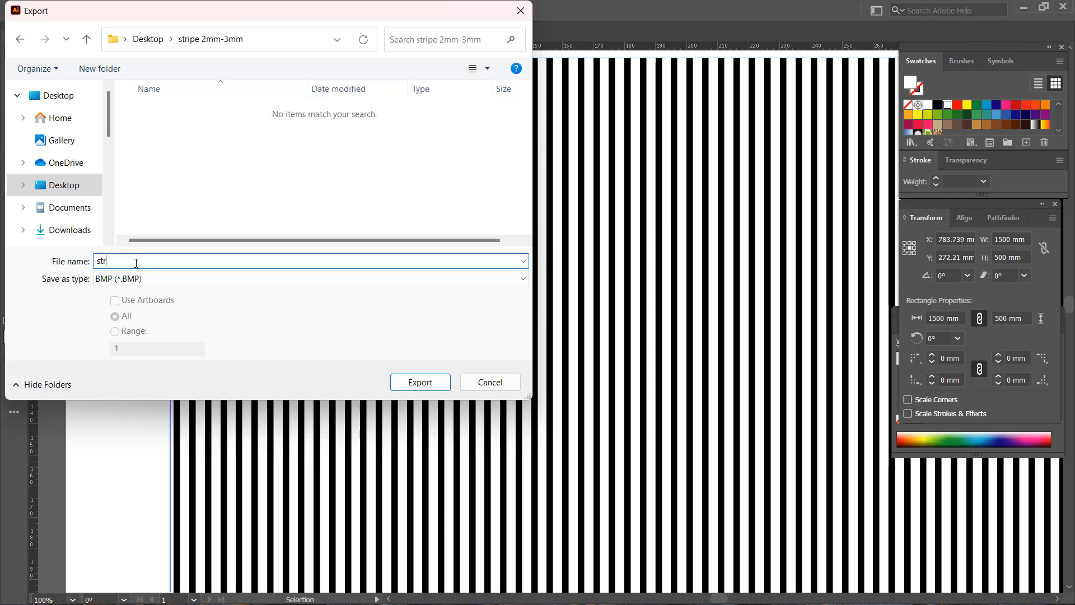
{"action": "type", "text": "ipe 2mm-3mm"}
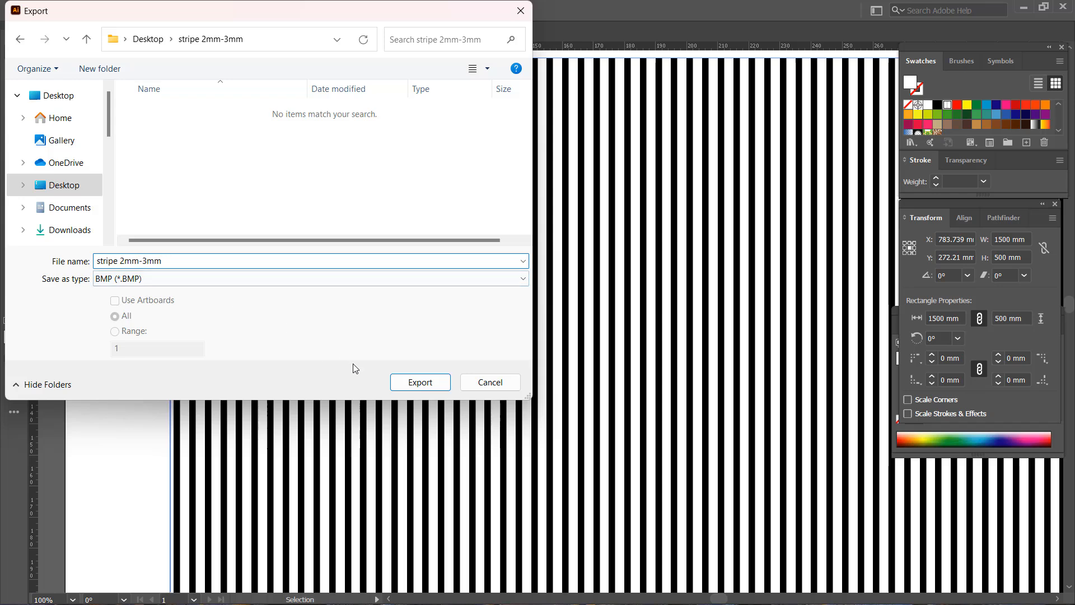
{"action": "left_click", "coordinate": [396, 382]}
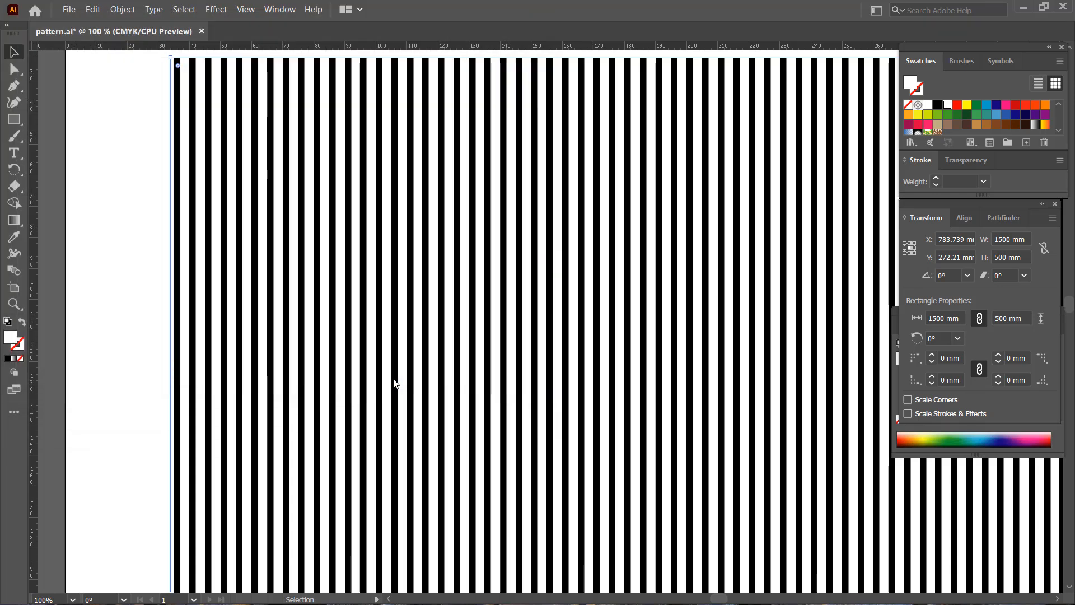
Rasterize the BMP export in RGB at Medium (150 ppi) and accept the Windows BMP file format.
{"action": "left_click", "coordinate": [563, 295]}
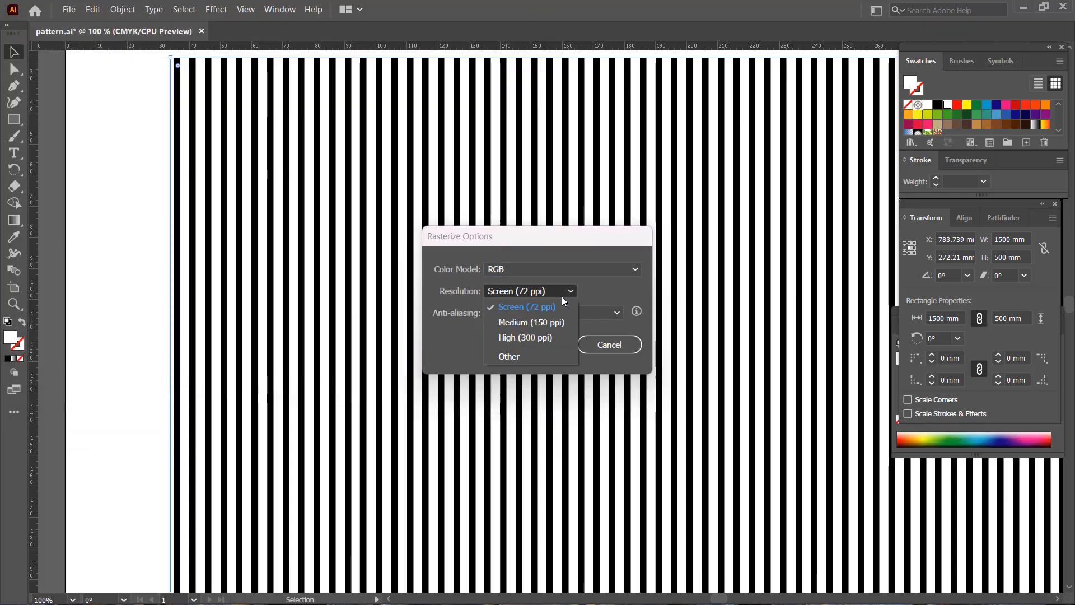
{"action": "left_click", "coordinate": [545, 322]}
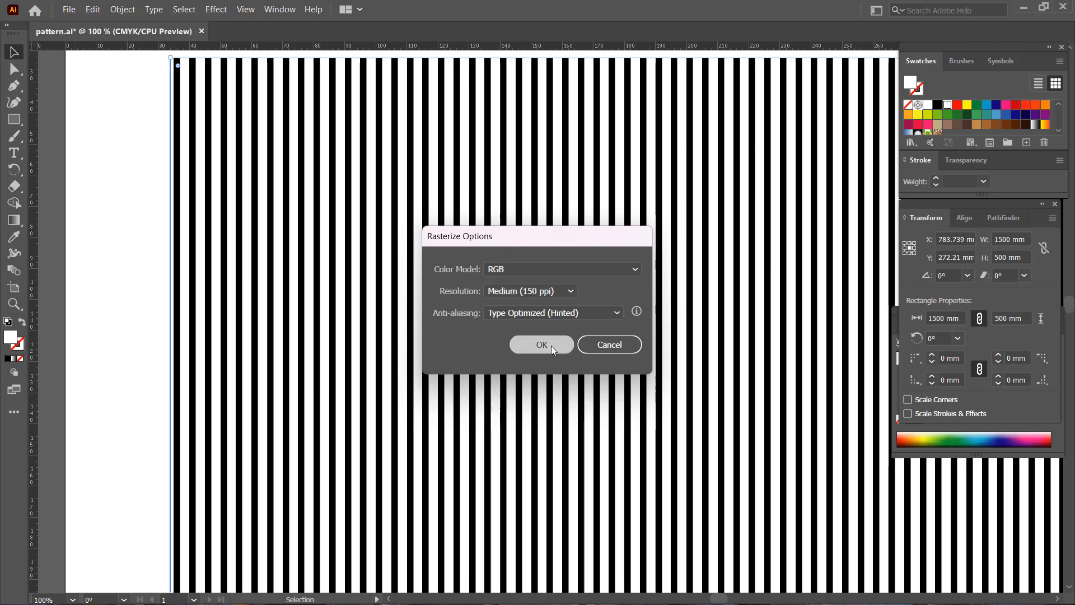
{"action": "left_click", "coordinate": [551, 345]}
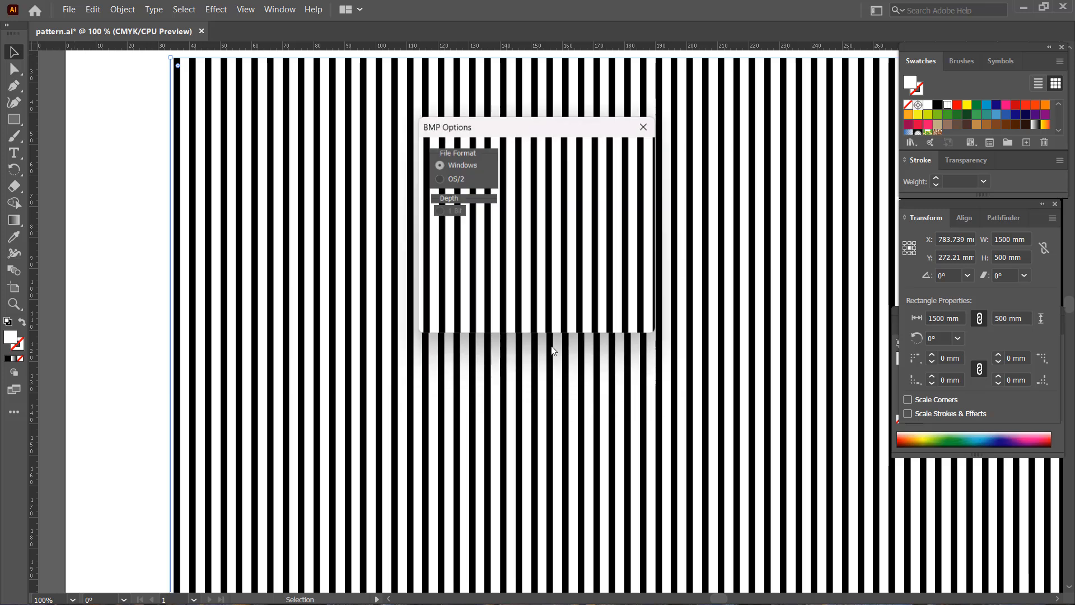
{"action": "left_click", "coordinate": [611, 159]}
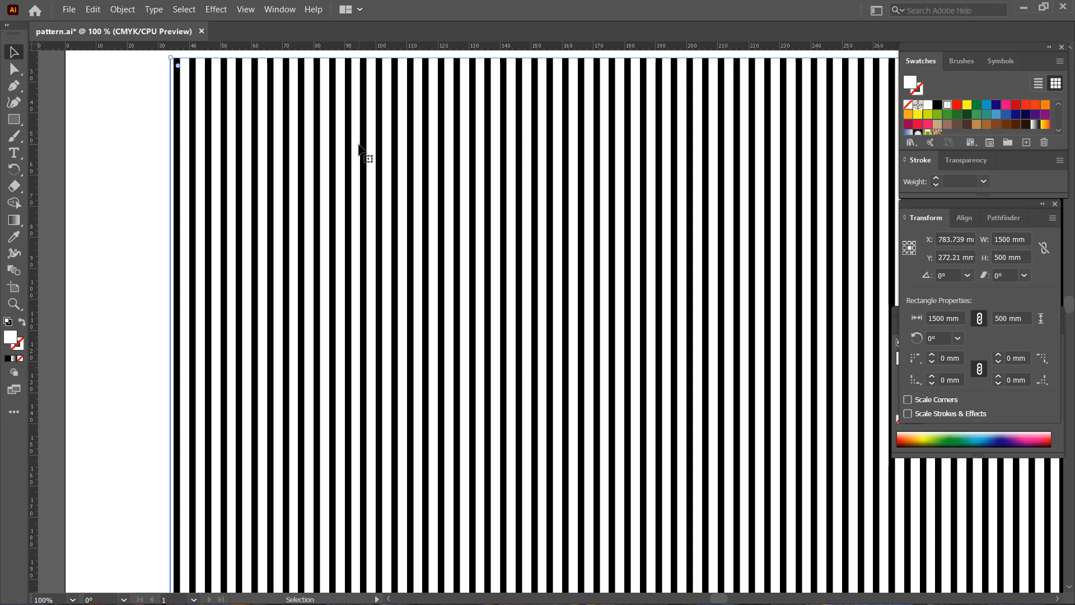
Move the striped rectangle about 8.5 mm to the right and 7 mm down.
{"action": "left_click_drag", "start_coordinate": [359, 146], "coordinate": [386, 168]}
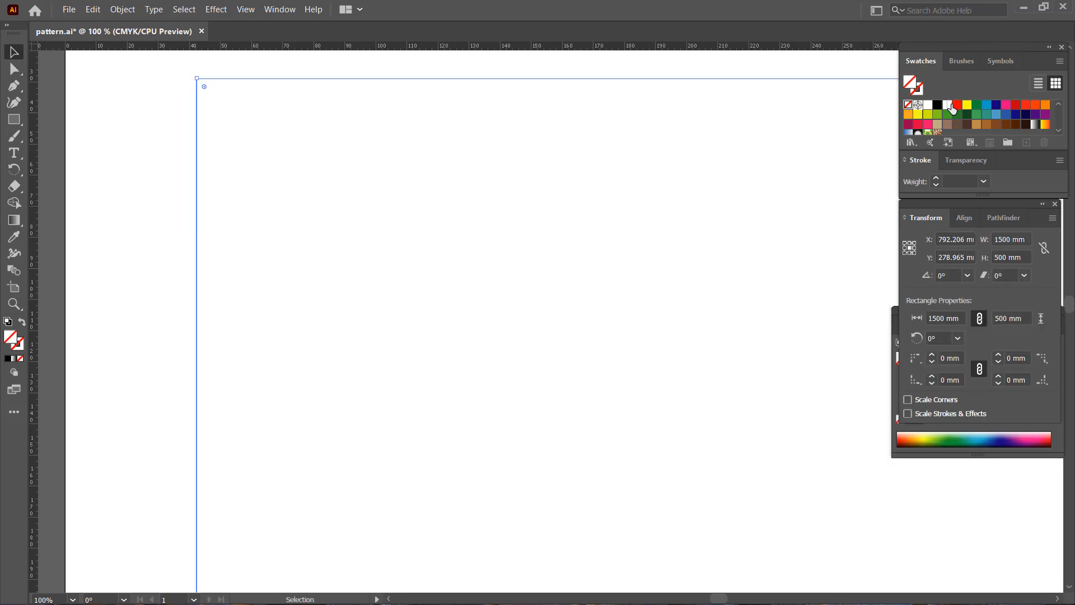